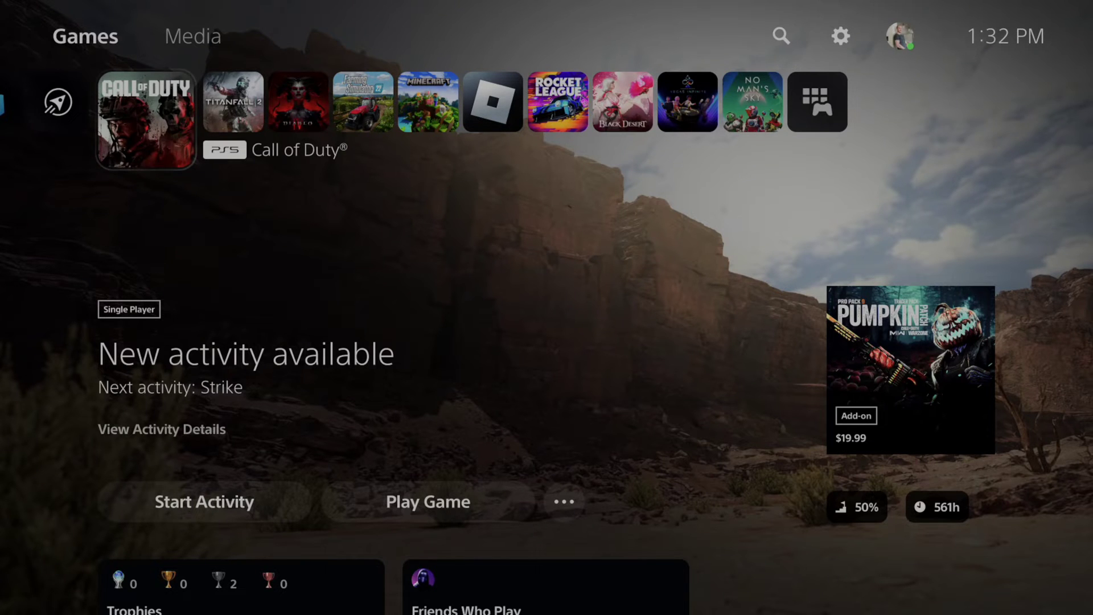
Bring up the control center over the PS5 home screen.
key("Left")
key("Left")
key("Left")
Open the Search-Browser conversation in Messages from the control center.
key("super")
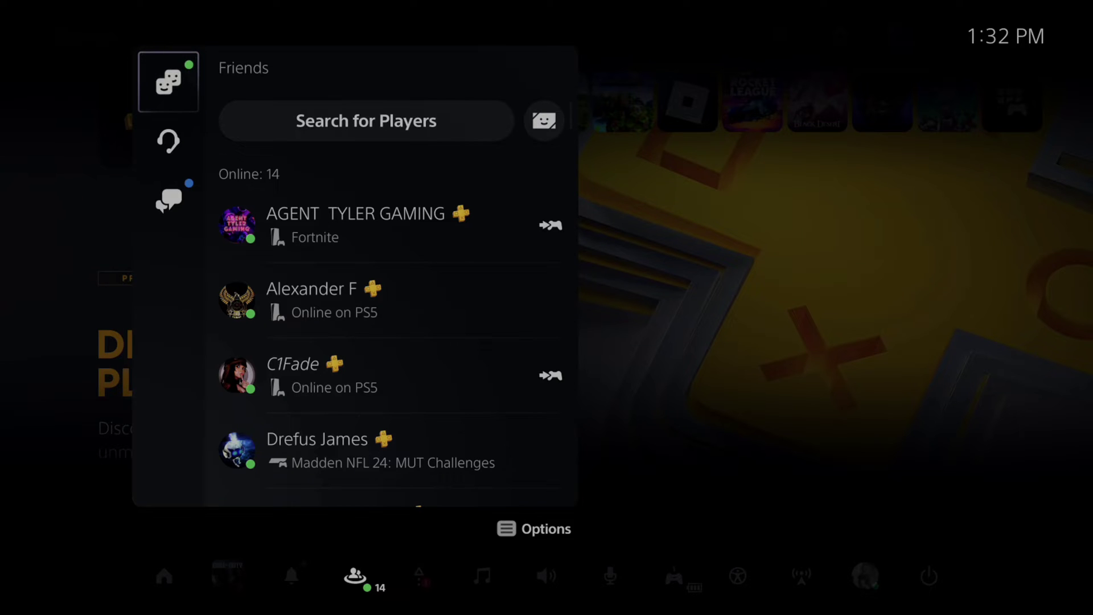
key("Down")
key("Down")
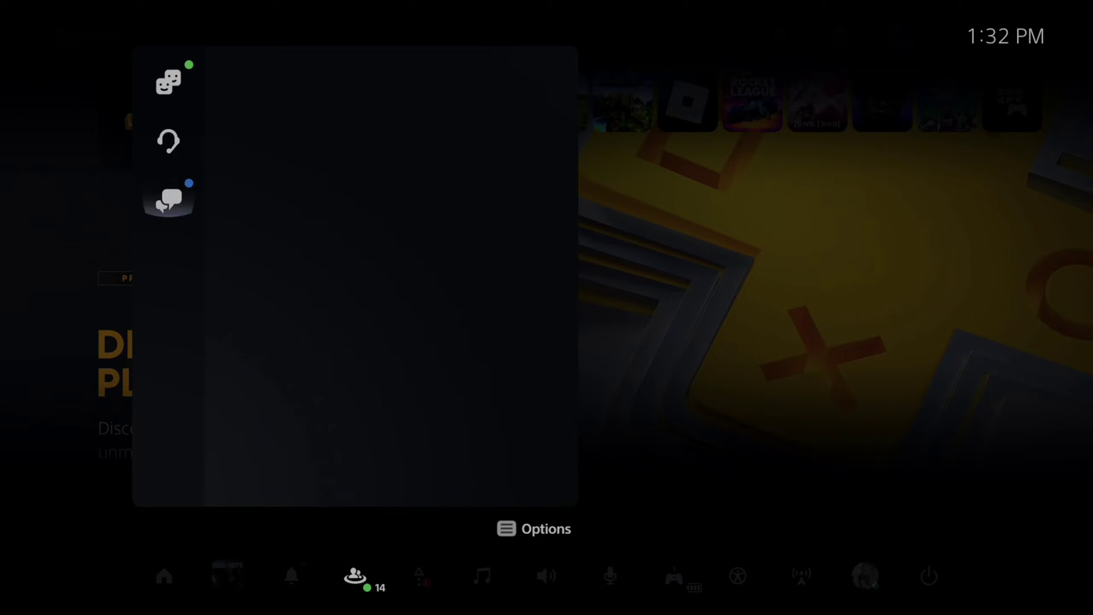
key("Right")
key("Down")
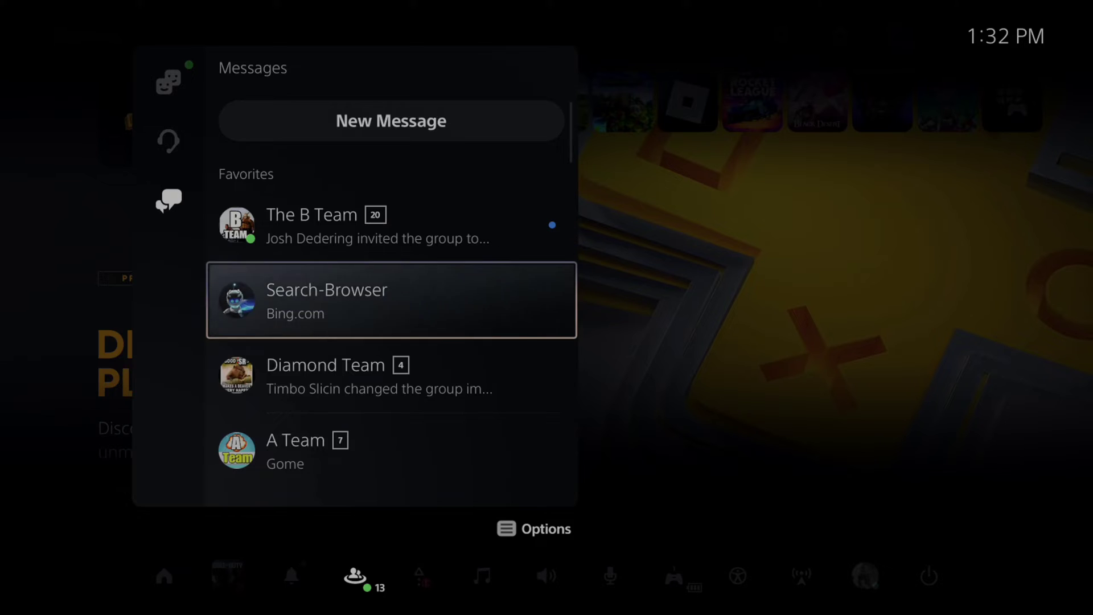
key("Return")
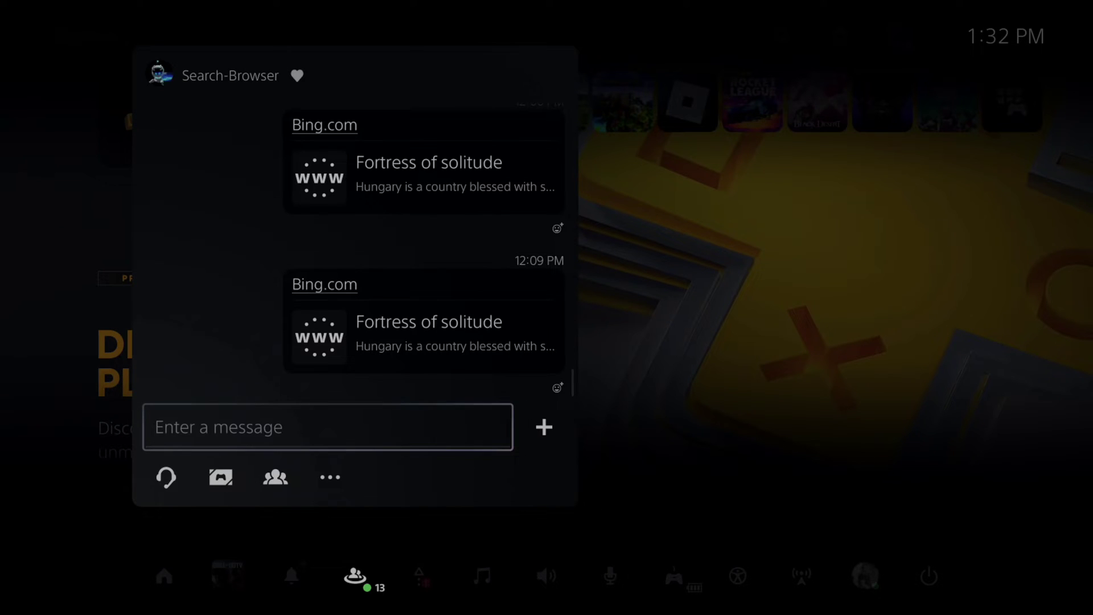
Write a new message reading 'Bing.com', fixing the mistyped last letter.
key("Return")
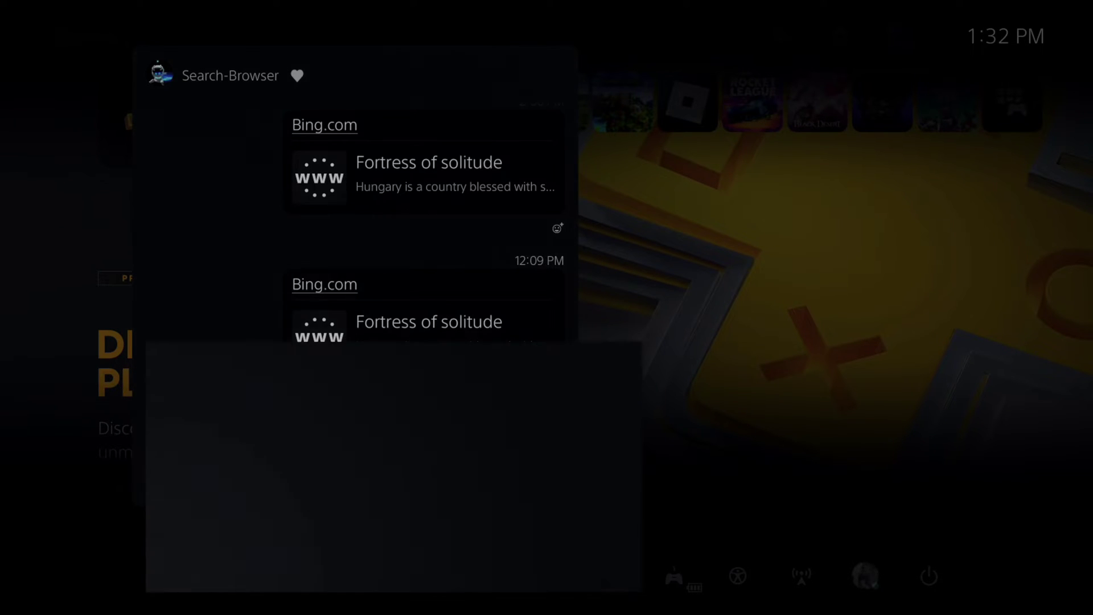
type("B")
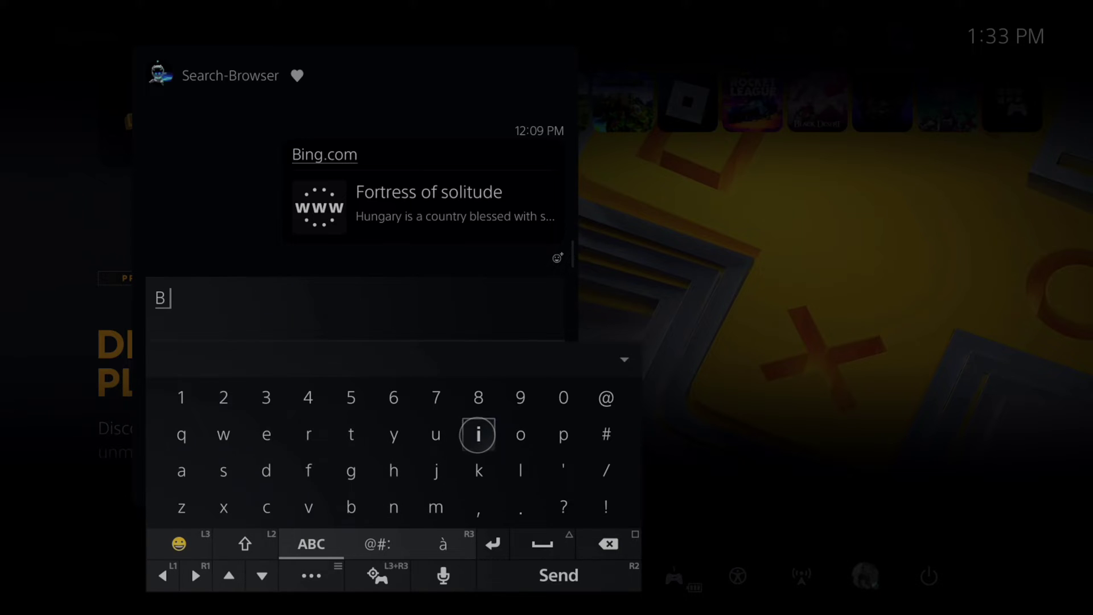
type("ing")
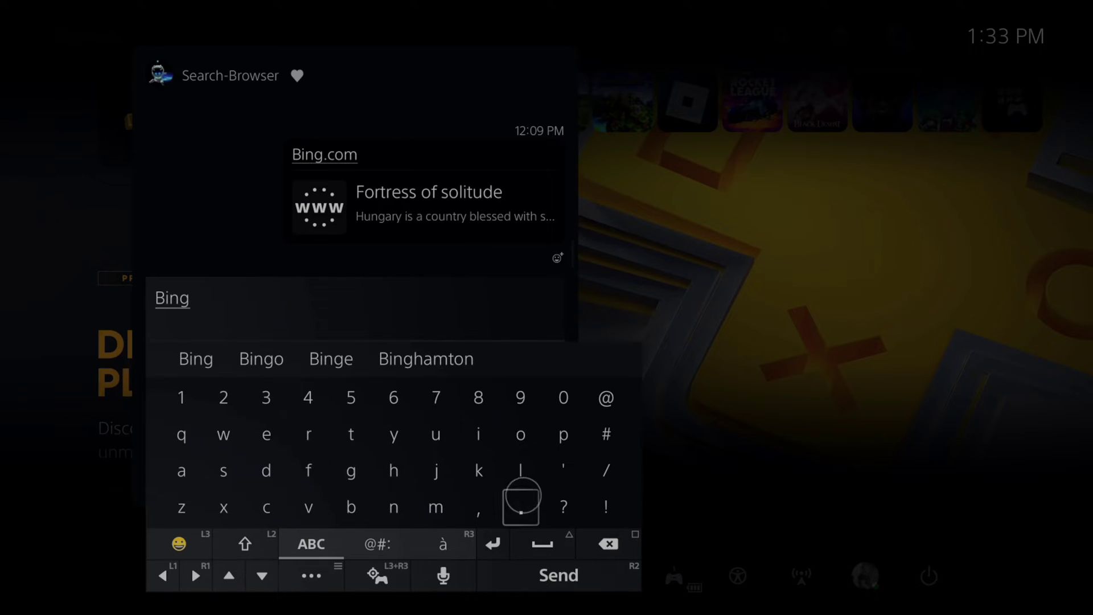
type(".con")
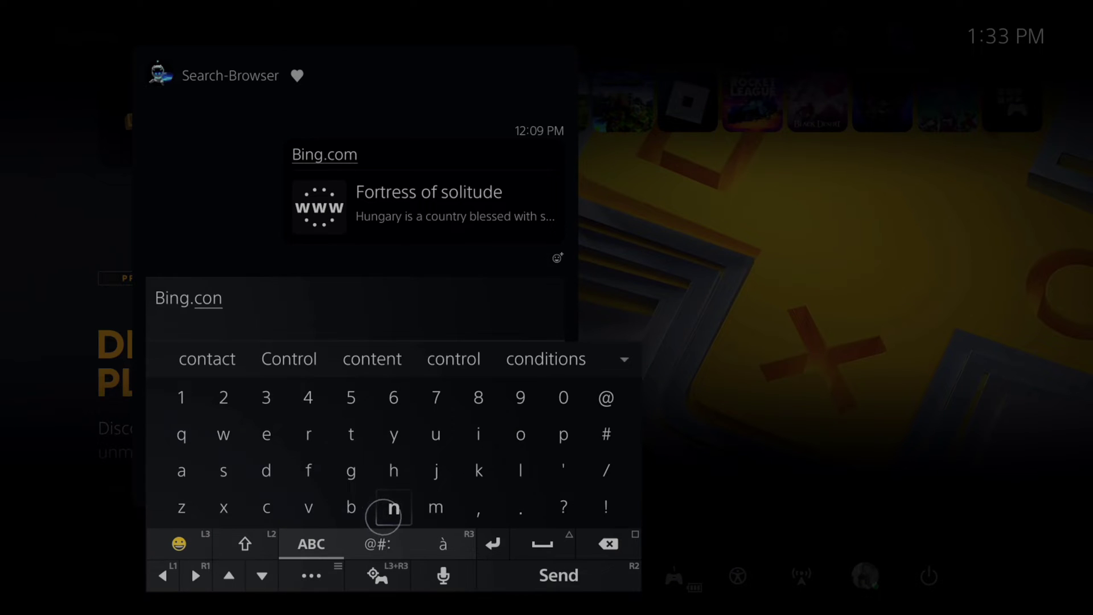
key("BackSpace")
key("BackSpace")
key("BackSpace")
key("BackSpace")
key("BackSpace")
key("BackSpace")
key("BackSpace")
key("BackSpace")
Send the Bing.com message and open its link in the web browser.
key("Escape")
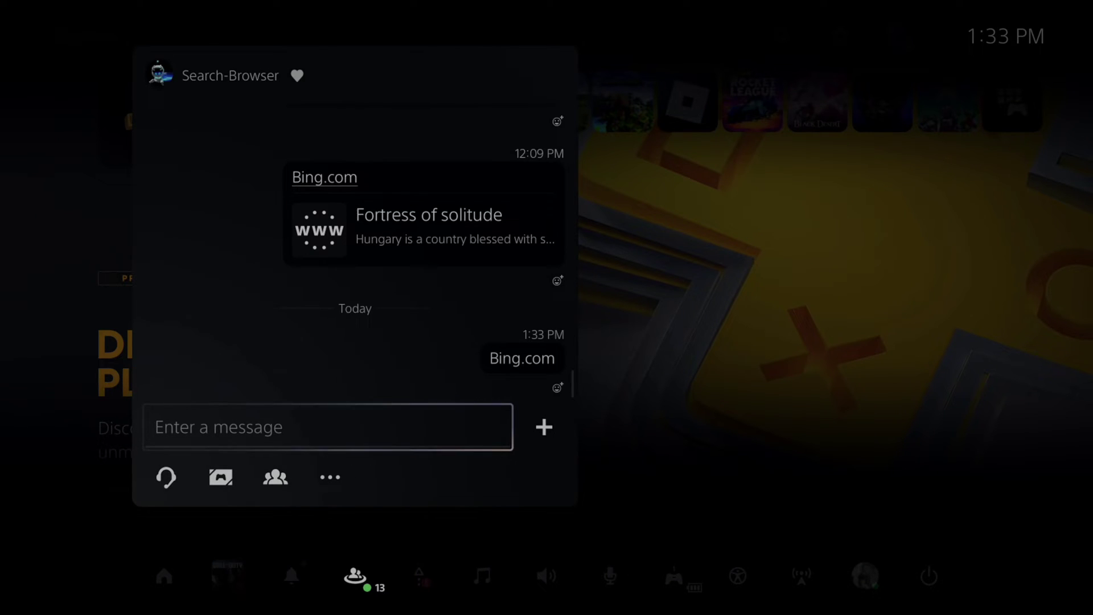
left_click(558, 387)
left_click(424, 322)
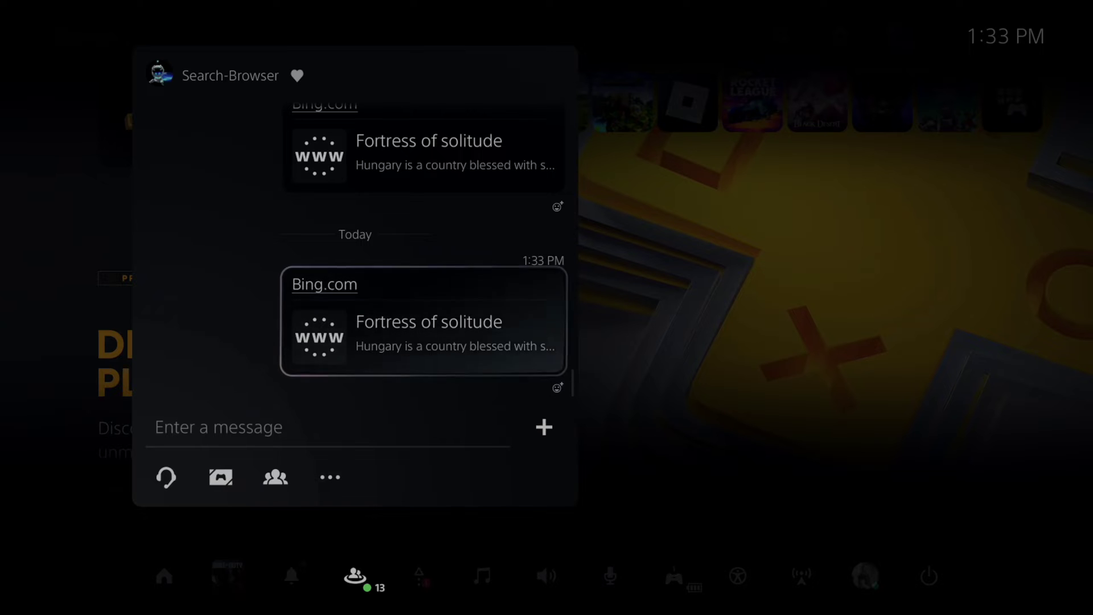
key("Return")
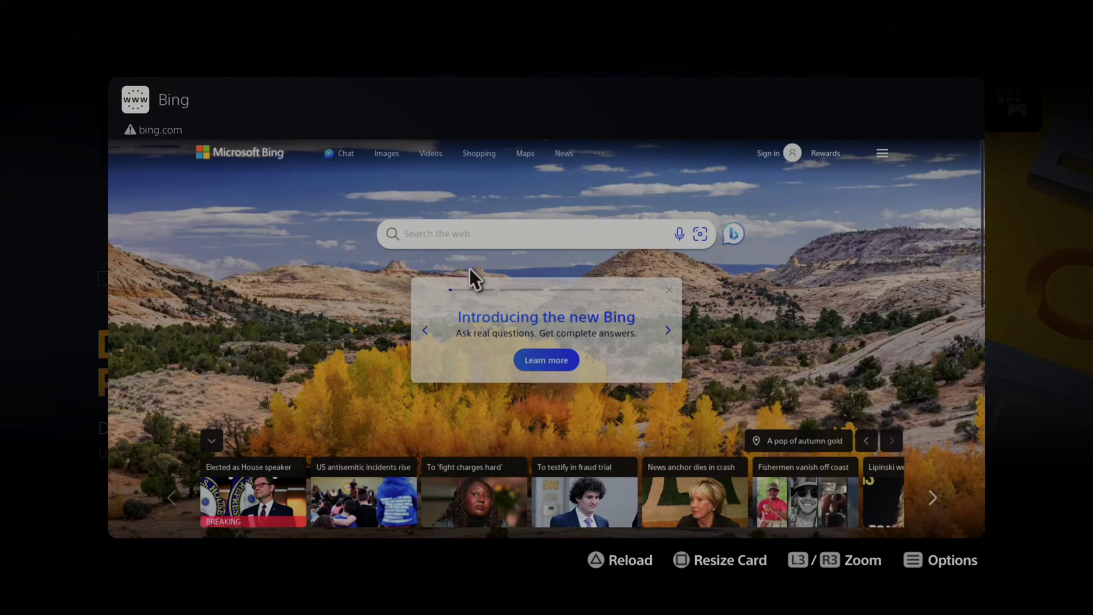
Run a Bing image search for 'Halo background'.
left_click(376, 157)
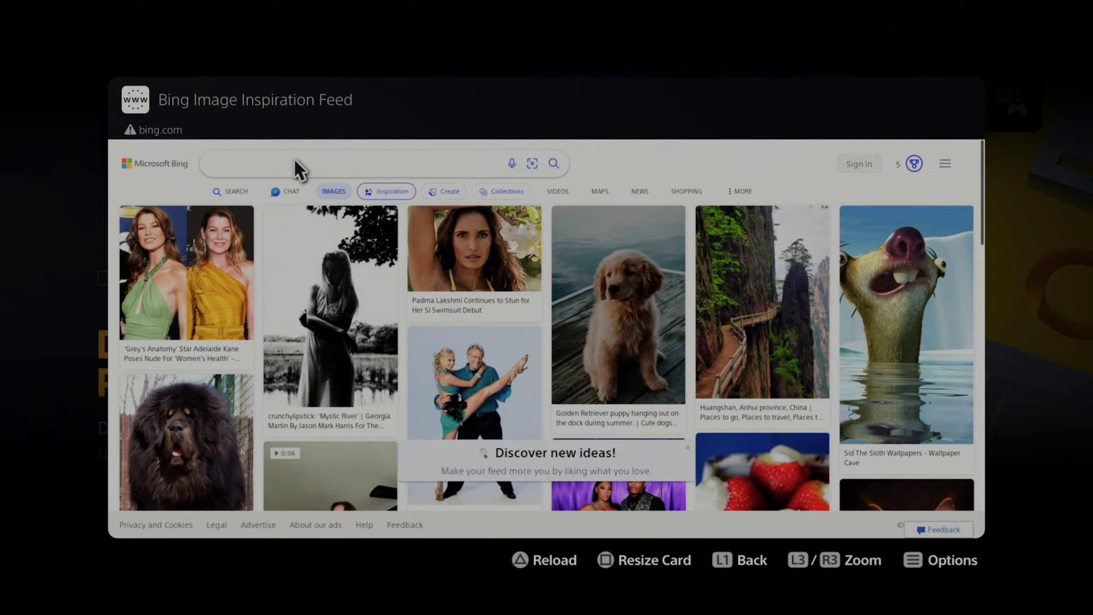
left_click(278, 162)
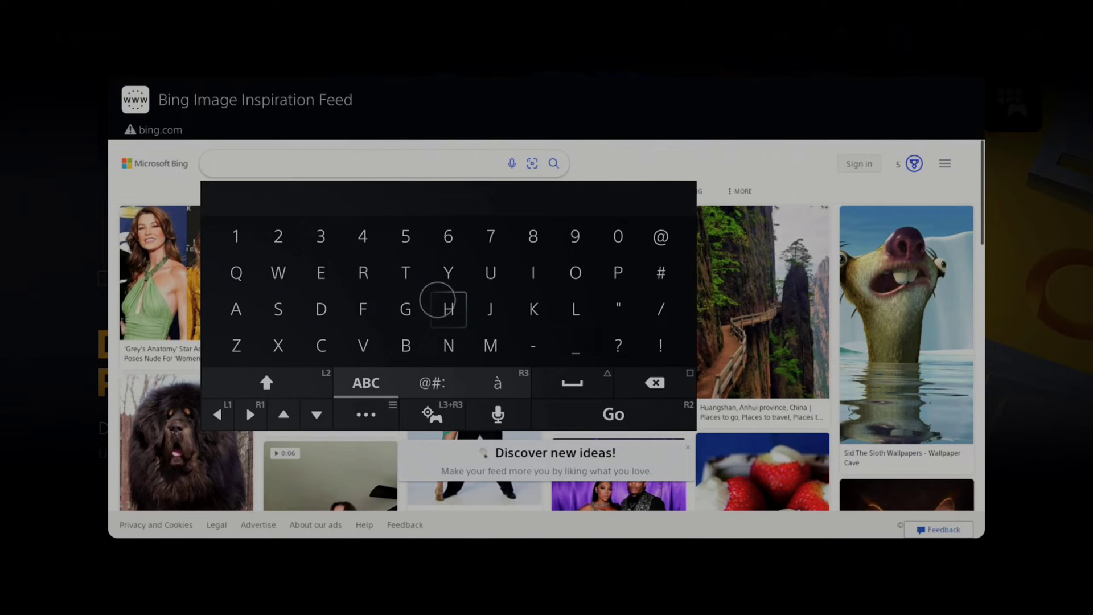
type("Halo")
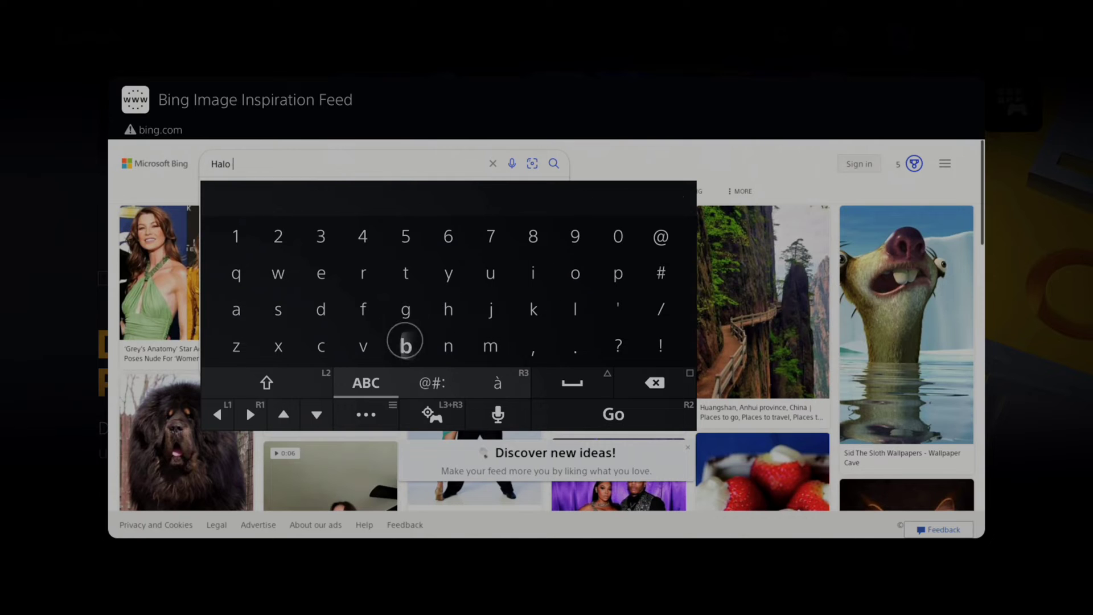
type(" bac")
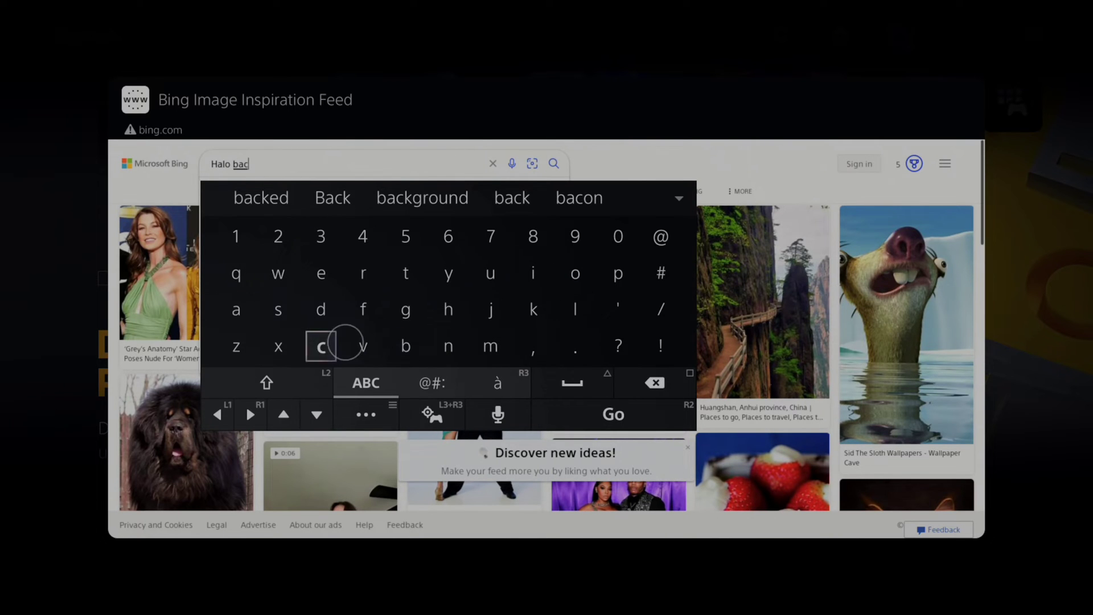
type("kground")
key("Return")
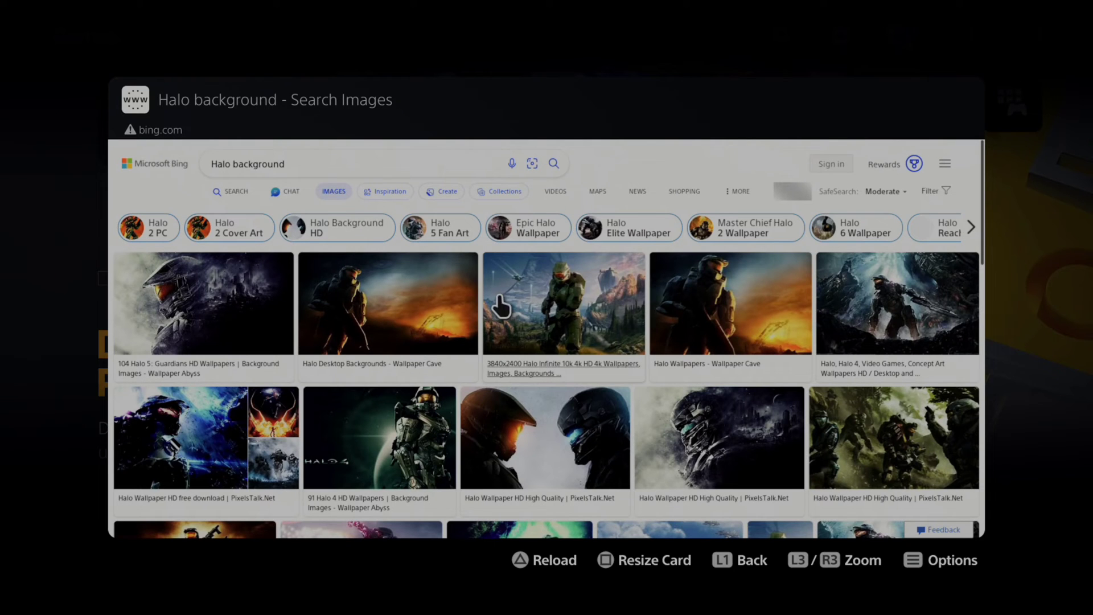
Open the Halo Infinite wallpaper result and set the page zoom to 125%.
left_click(561, 291)
key("ctrl+plus")
key("ctrl+plus")
key("ctrl+plus")
key("ctrl+plus")
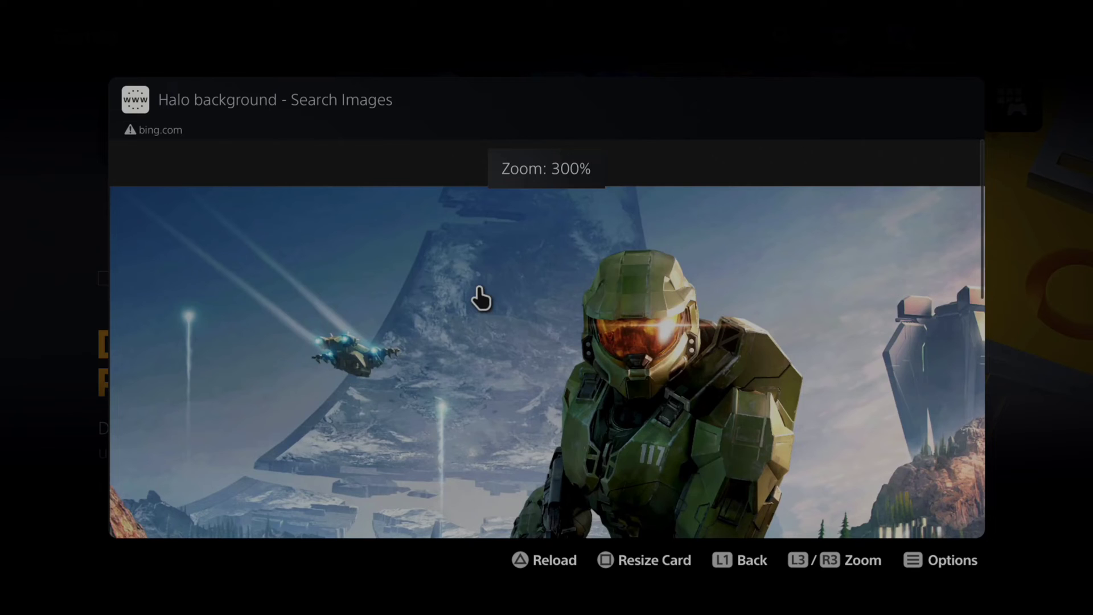
key("ctrl+plus")
key("ctrl+0")
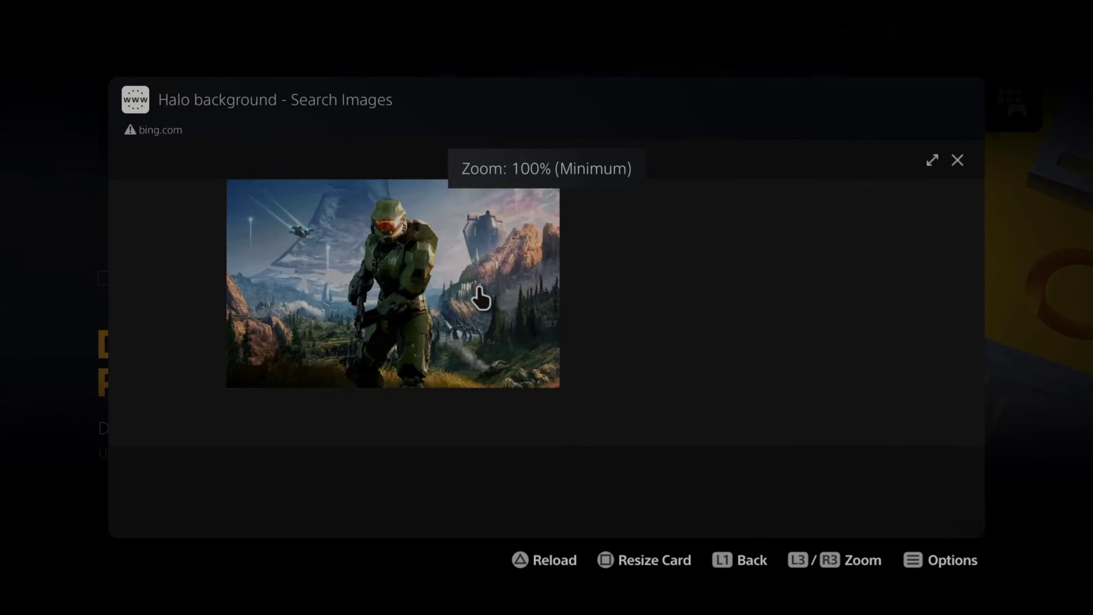
key("ctrl+plus")
Go back through the page options to the full-size 3840×2400 Halo image page.
key("Menu")
key("Down")
key("Down")
key("Down")
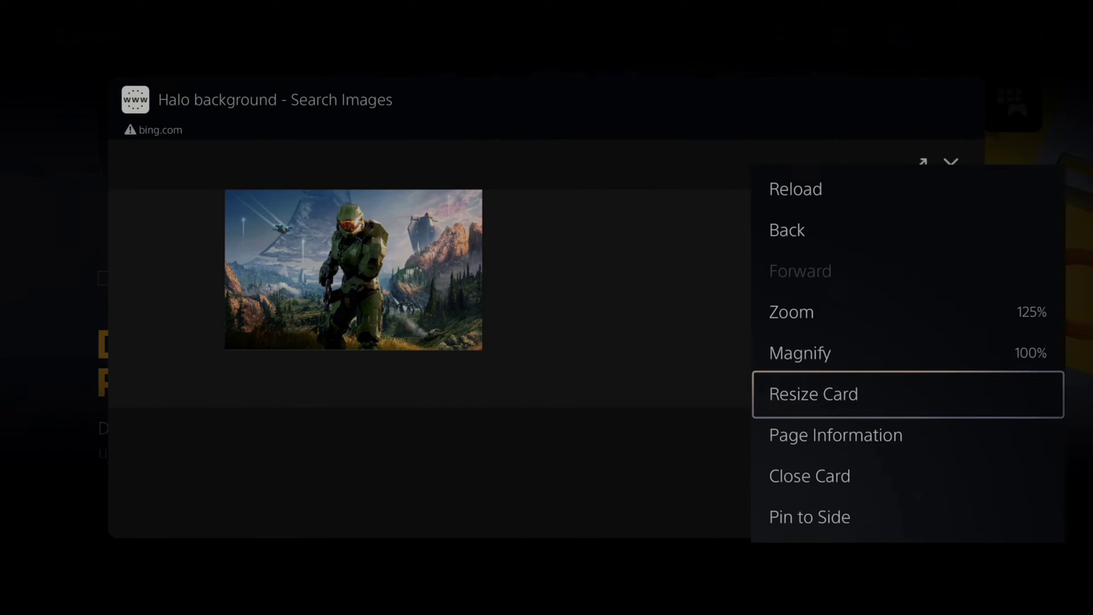
key("Down")
key("Up")
key("Up")
key("Up")
key("Up")
key("Up")
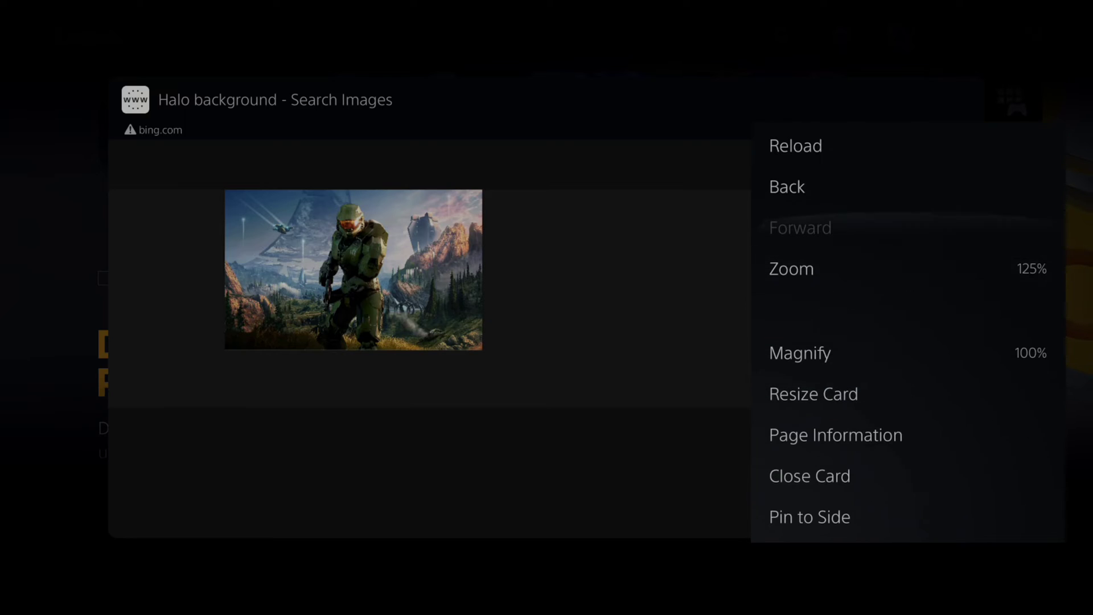
key("Return")
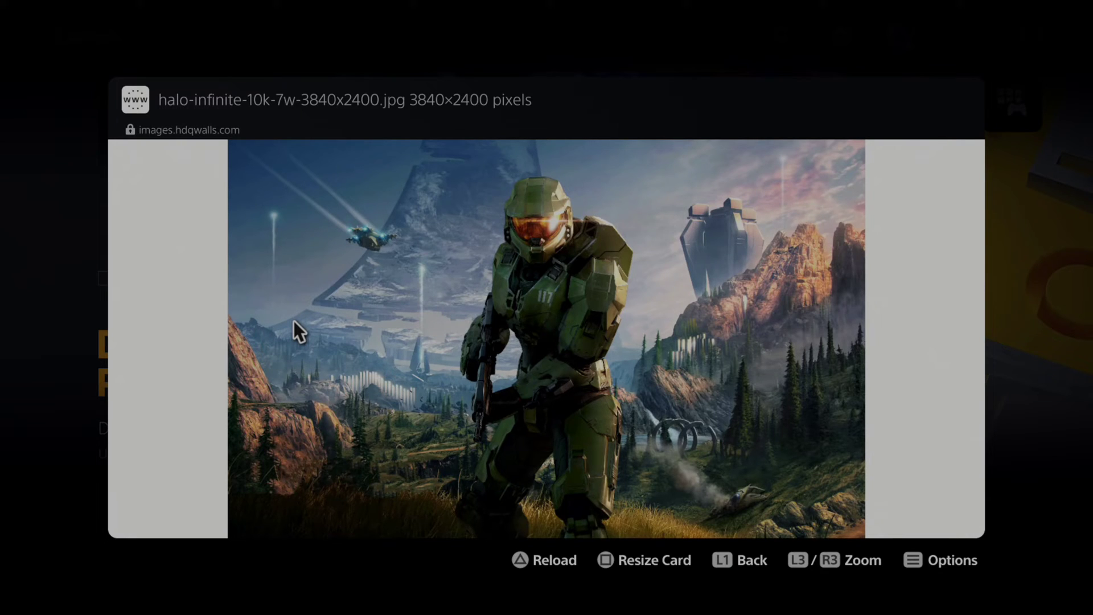
Take a screenshot of the Halo wallpaper and view it full size.
key("Print")
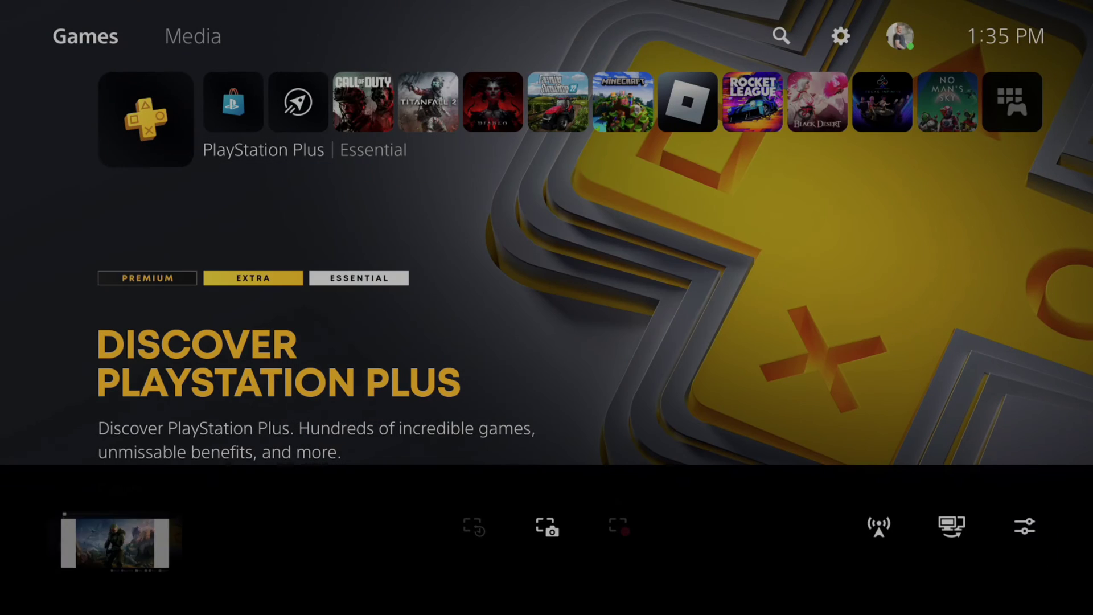
key("Left")
key("Right")
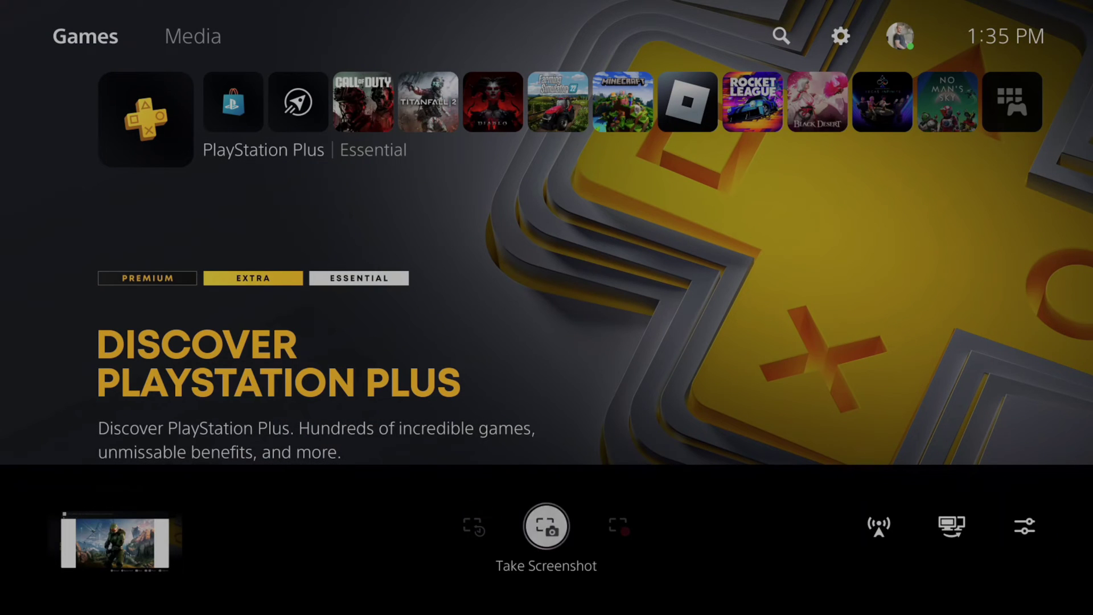
key("Left")
key("Right")
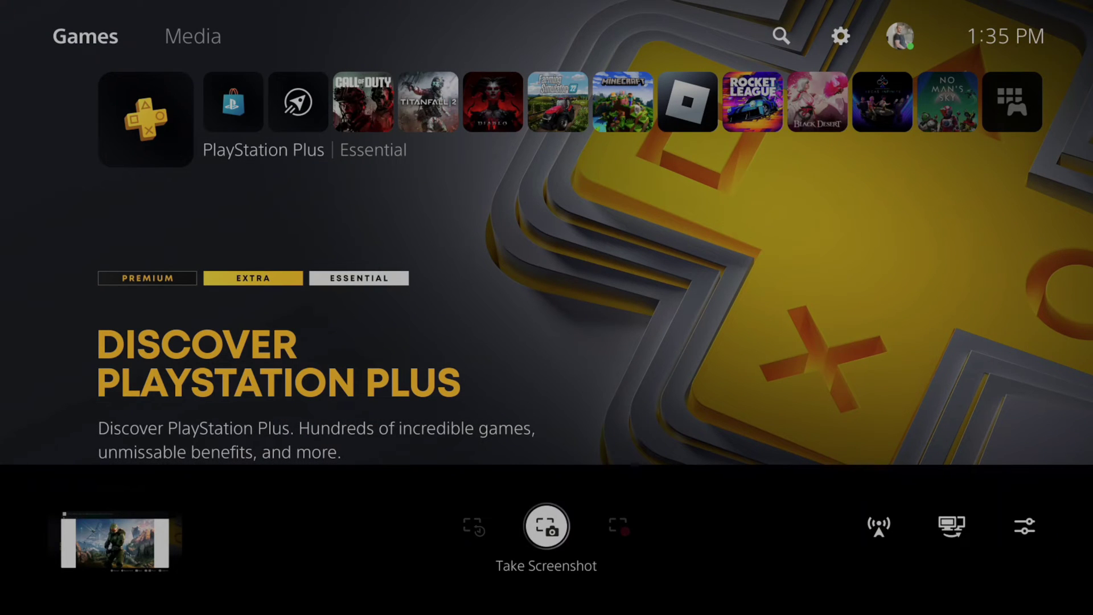
key("Right")
key("Left")
key("Left")
key("Left")
key("Return")
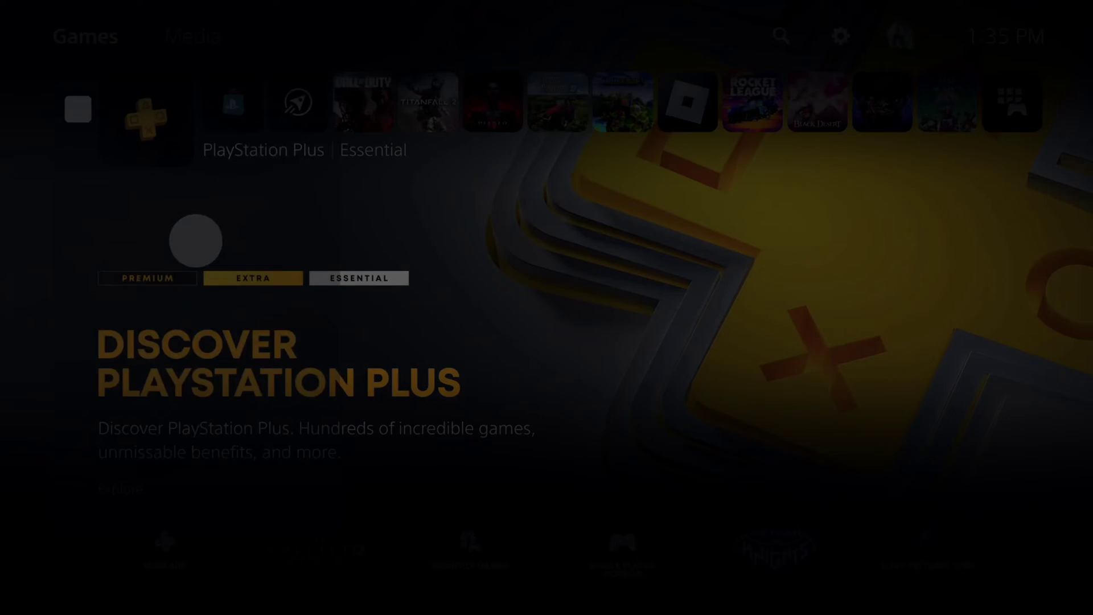
key("Return")
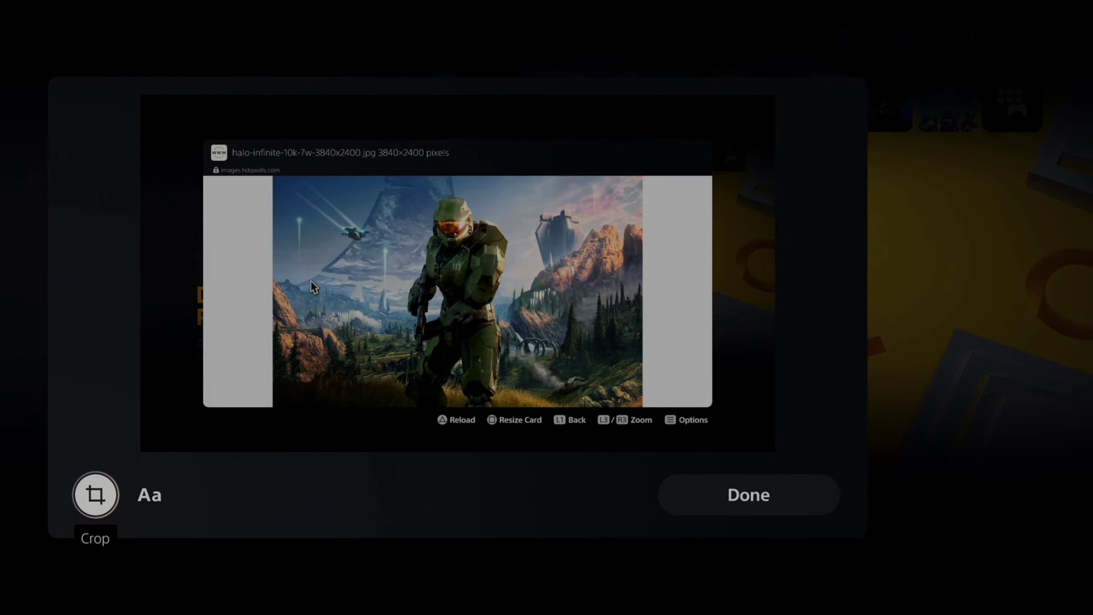
In the screenshot's Crop editor, zoom the image in to fill the frame.
key("Return")
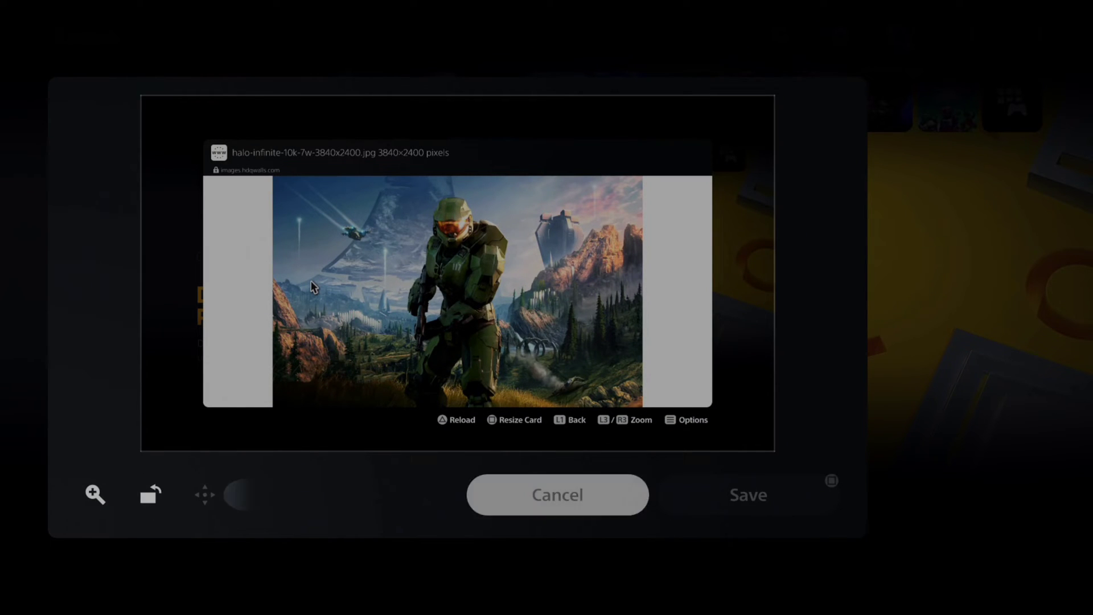
key("Left")
key("Left")
key("Left")
key("Return")
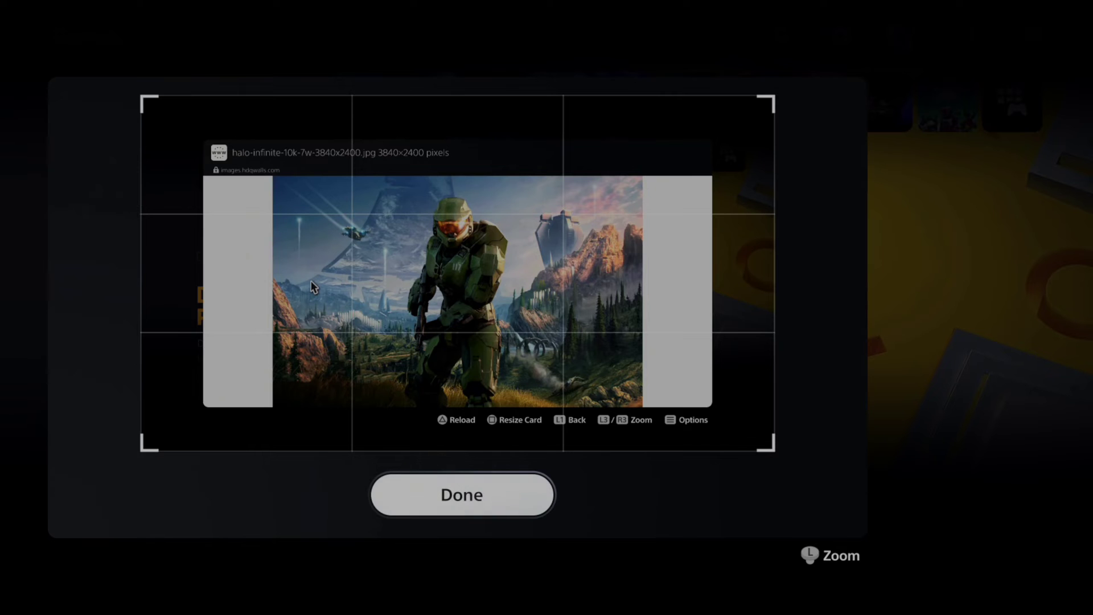
key("Return")
key("Right")
key("Left")
key("Return")
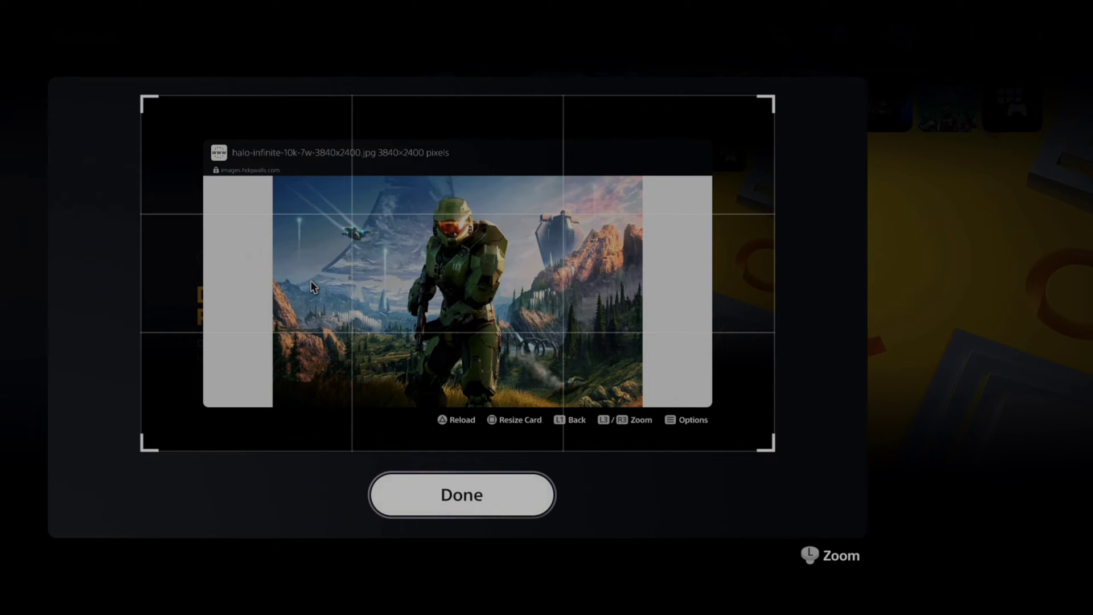
scroll(457, 273, "up", 5)
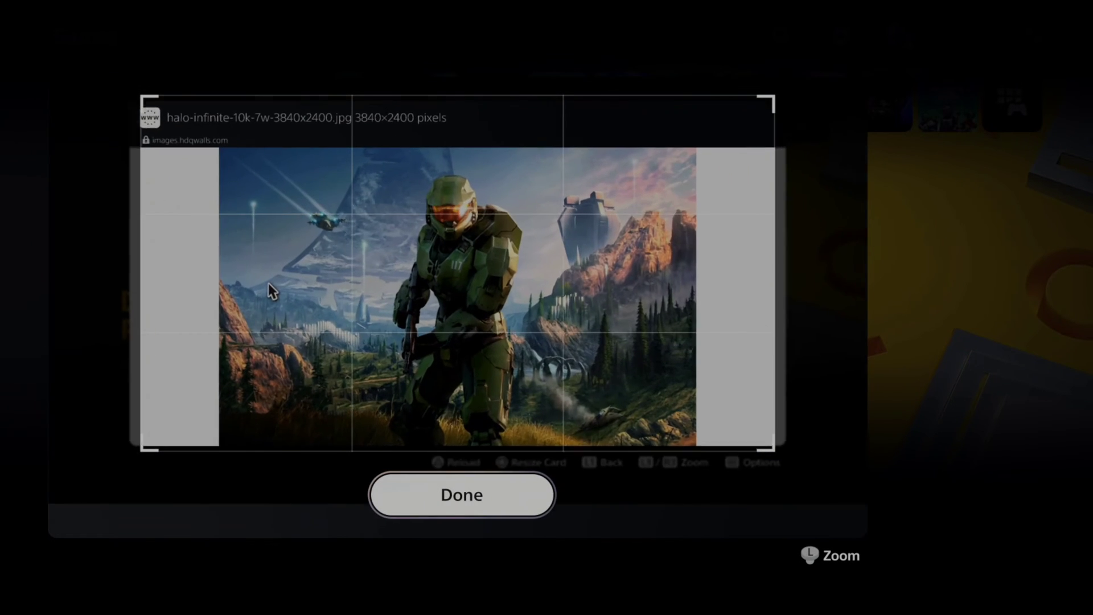
scroll(457, 273, "up", 3)
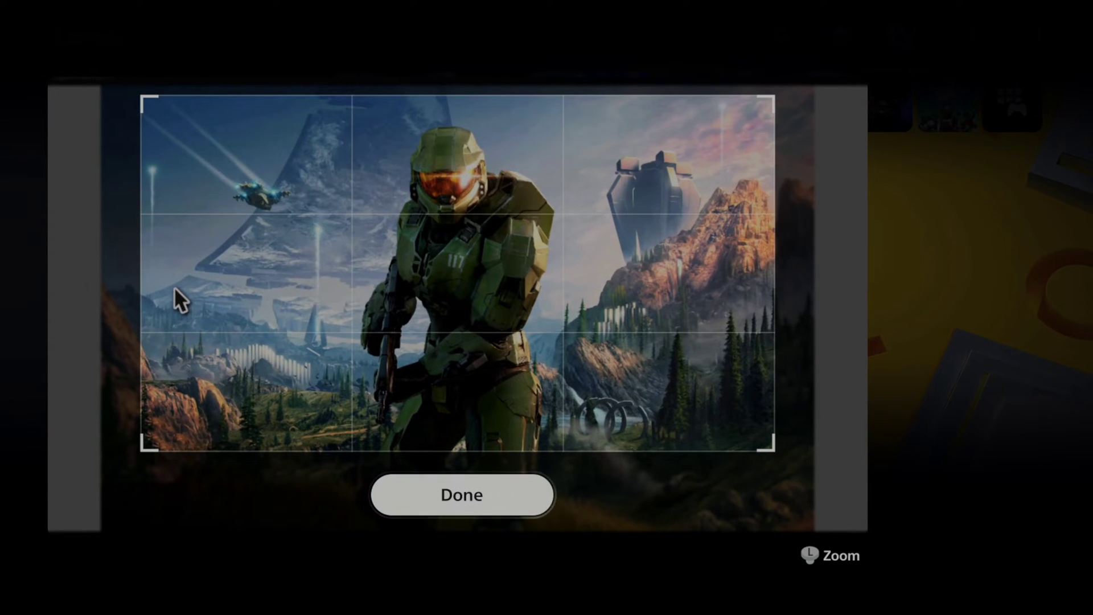
key("Return")
Reposition the zoomed image to centre Master Chief in the crop frame.
key("Right")
key("Right")
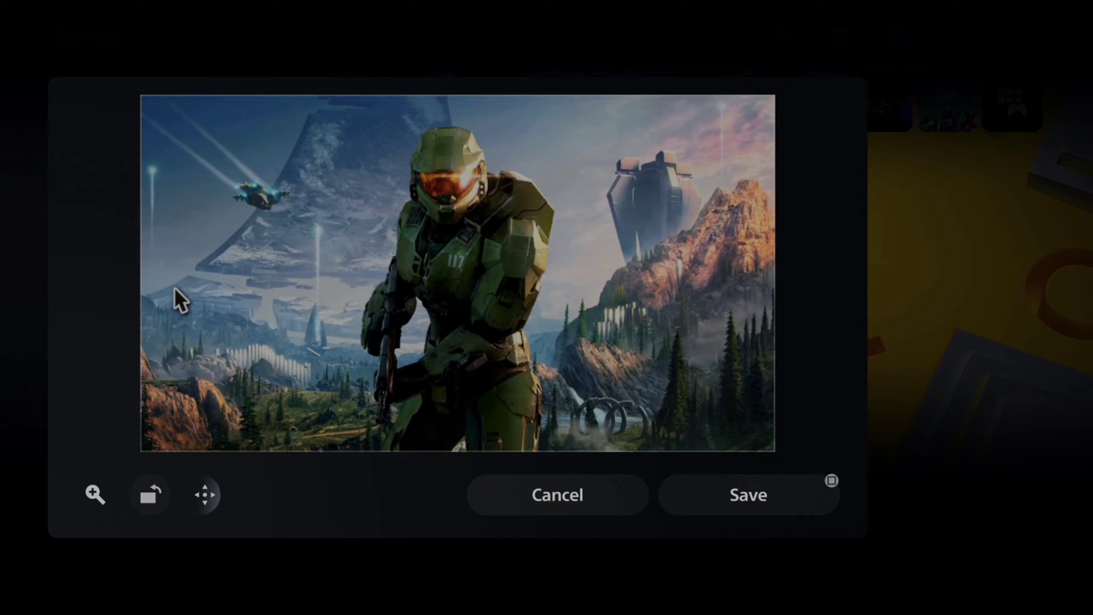
key("Return")
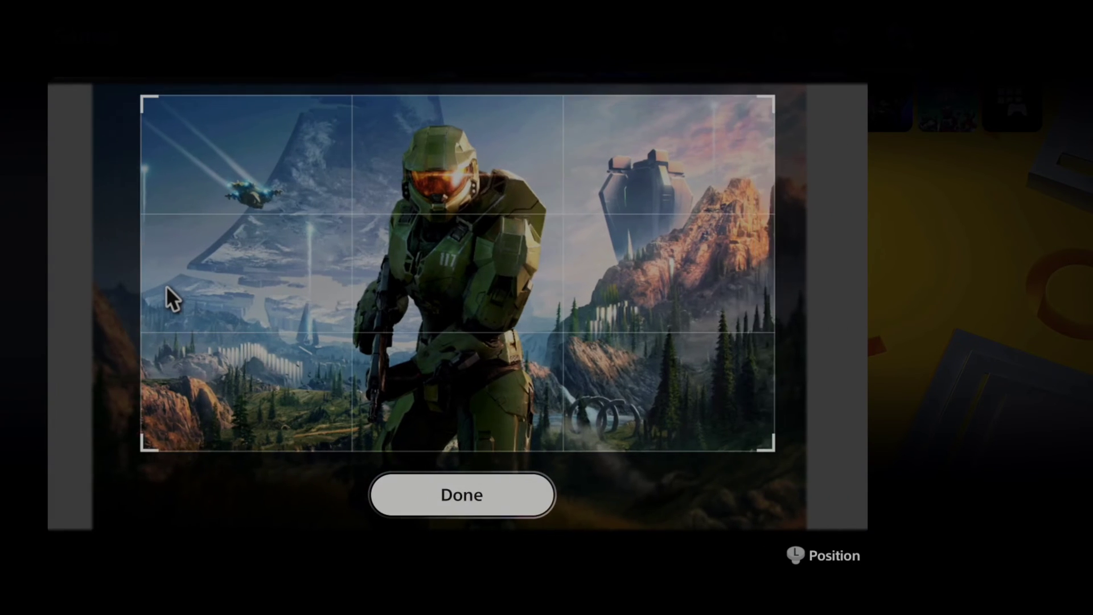
key("Return")
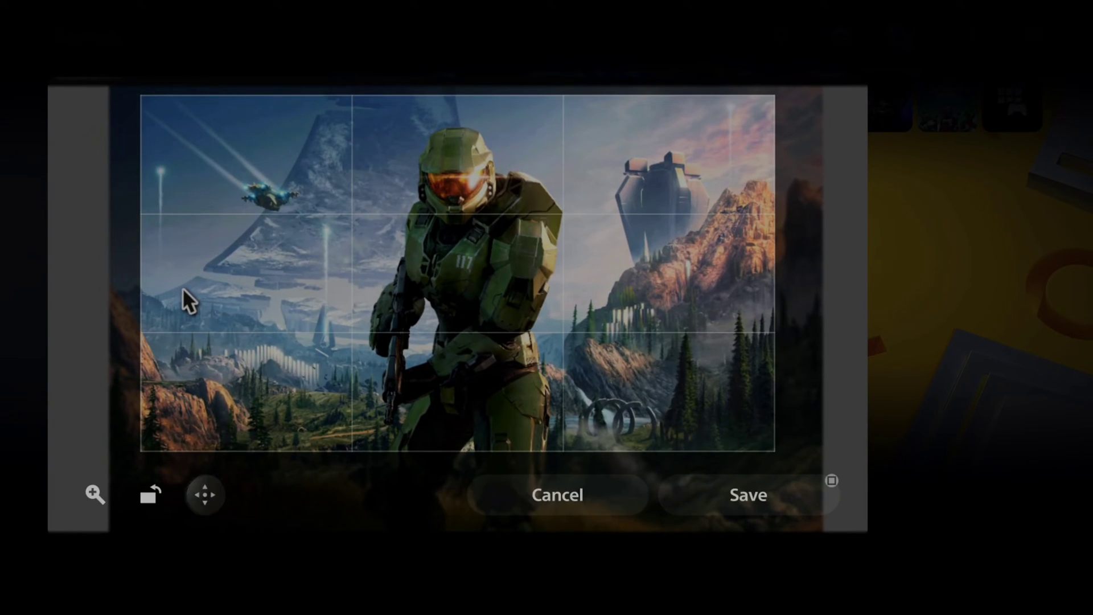
key("Right")
key("Right")
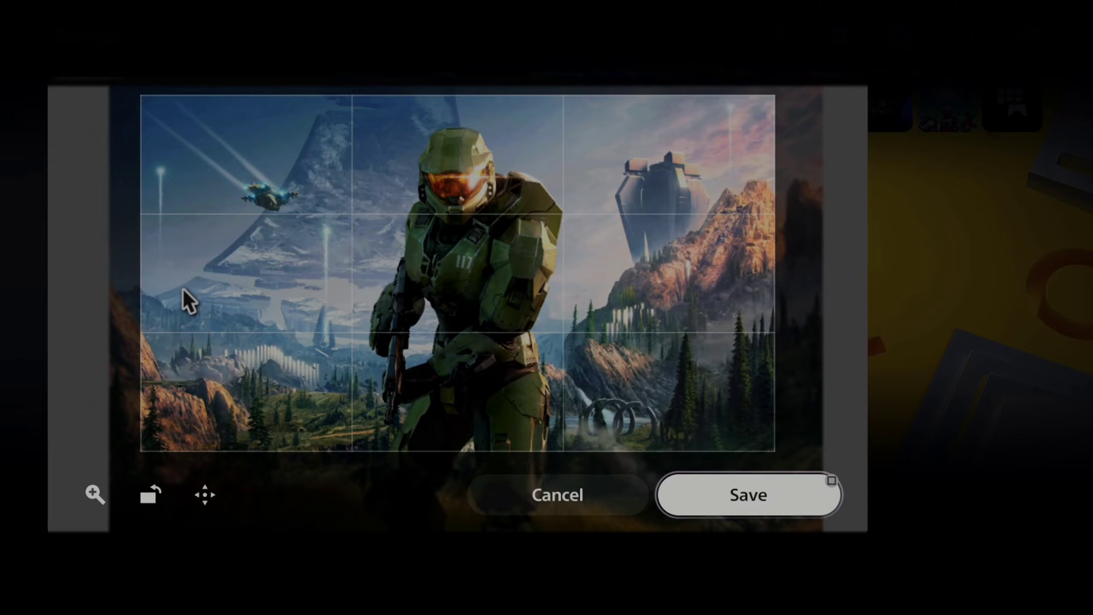
Save the crop with Replace Original, overwriting the original Halo screenshot.
key("Return")
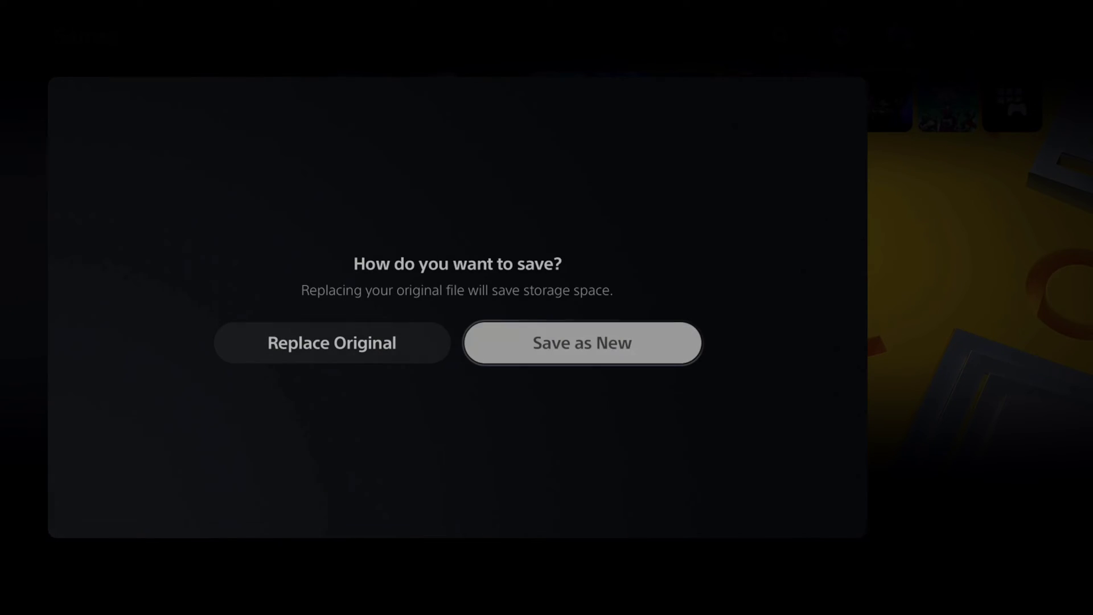
key("Left")
key("Right")
key("Left")
key("Return")
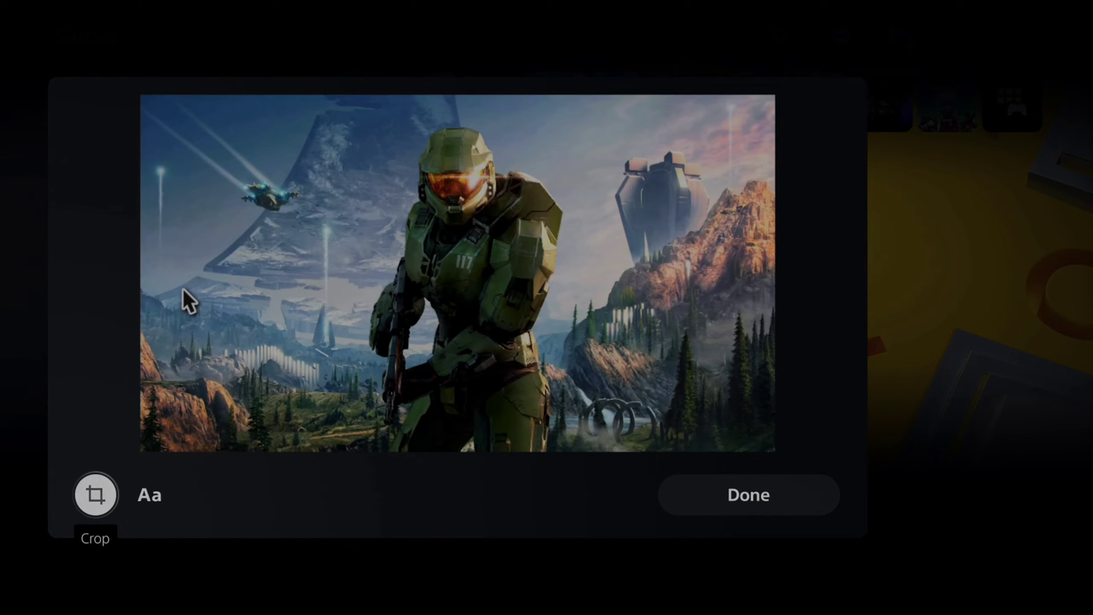
key("Right")
key("Left")
key("Right")
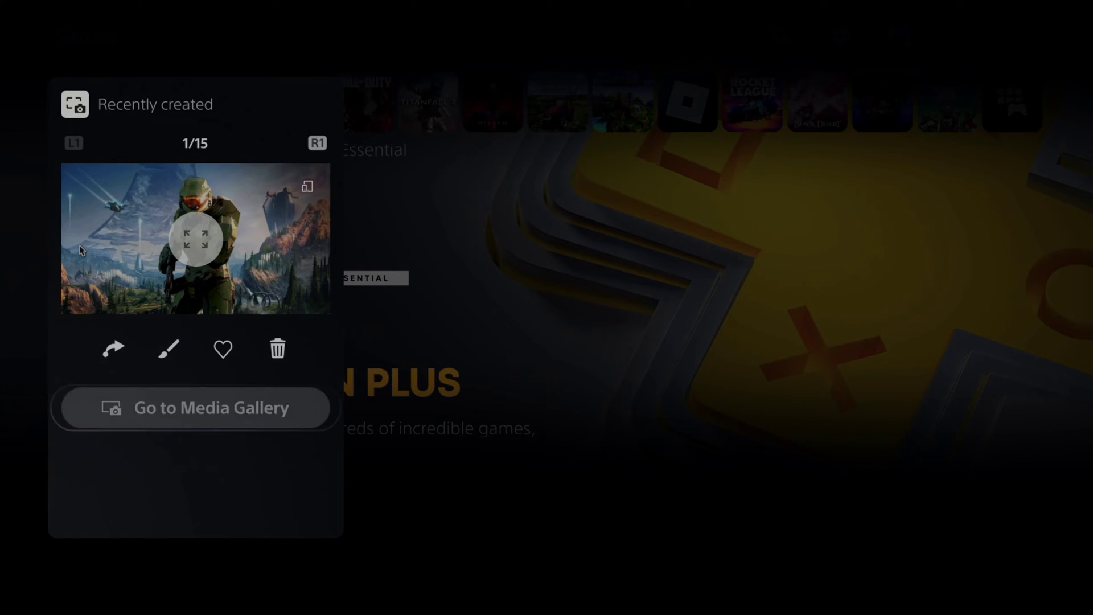
Open the Media Gallery and view the cropped Halo capture full-screen.
key("Return")
key("Right")
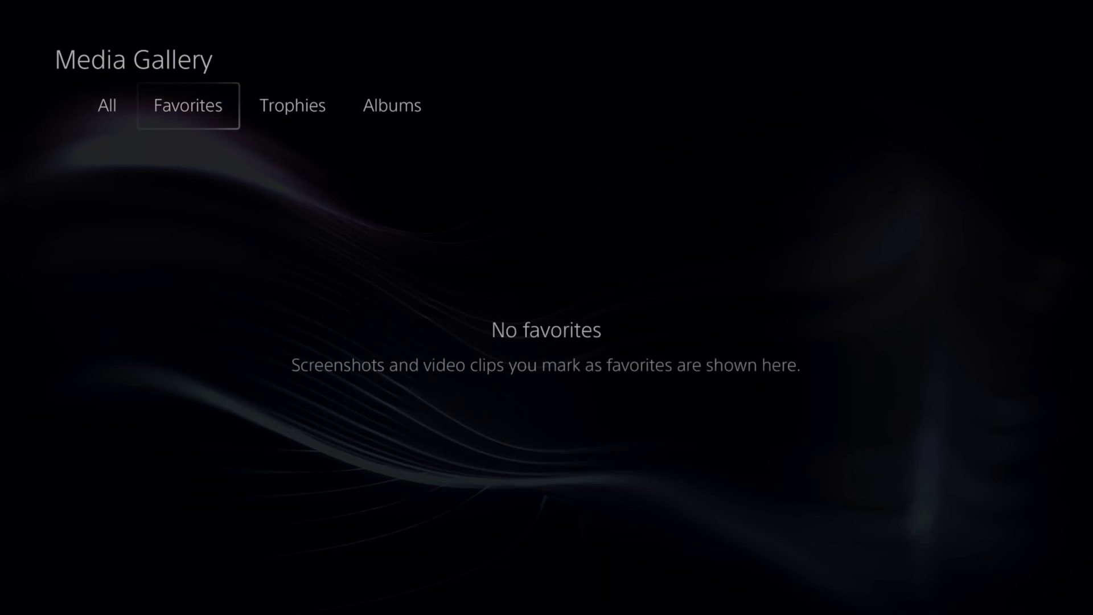
key("Left")
key("Down")
key("Return")
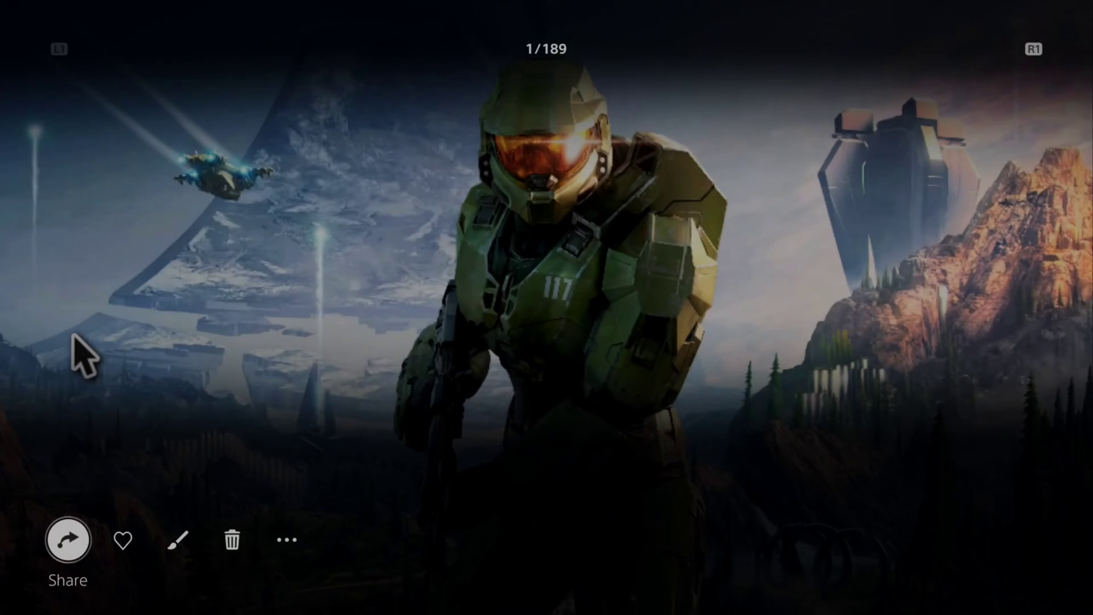
Check the Halo capture's options, then exit the gallery to the Games home screen.
key("Escape")
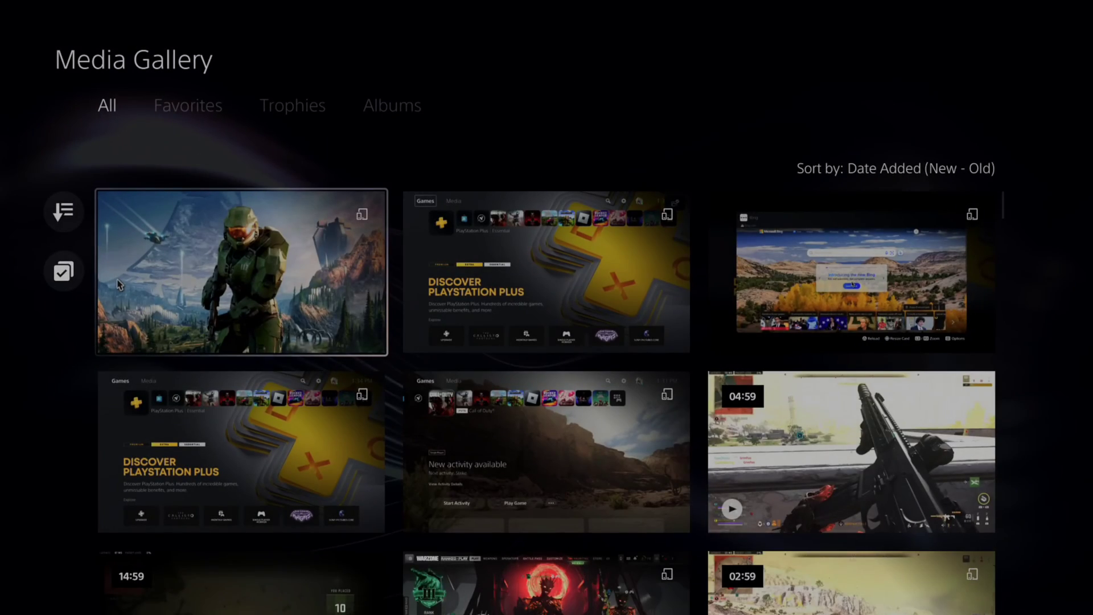
key("o")
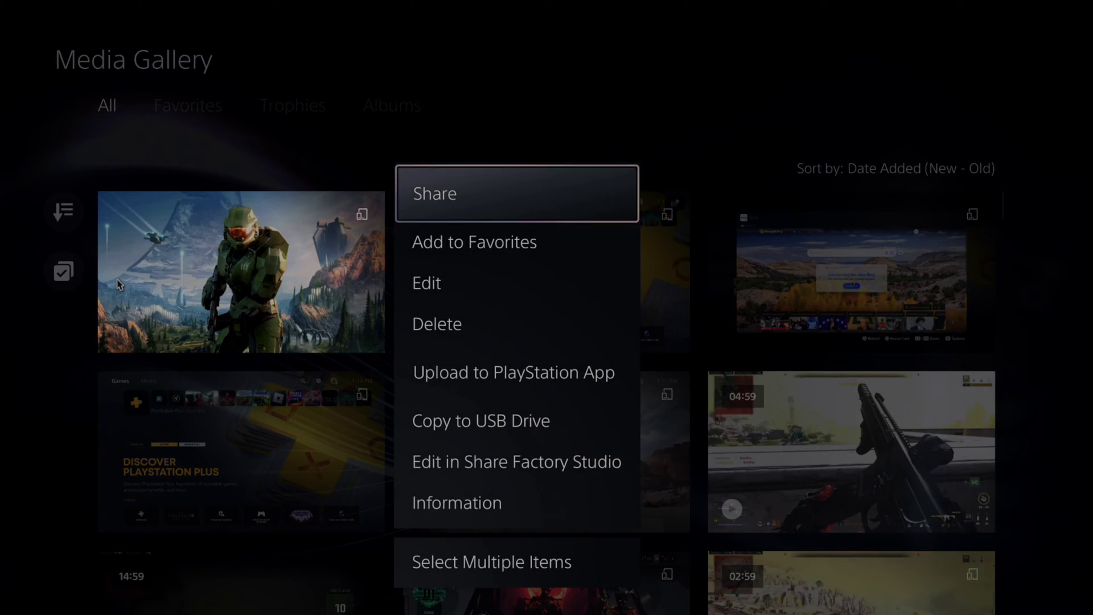
key("Escape")
key("Escape")
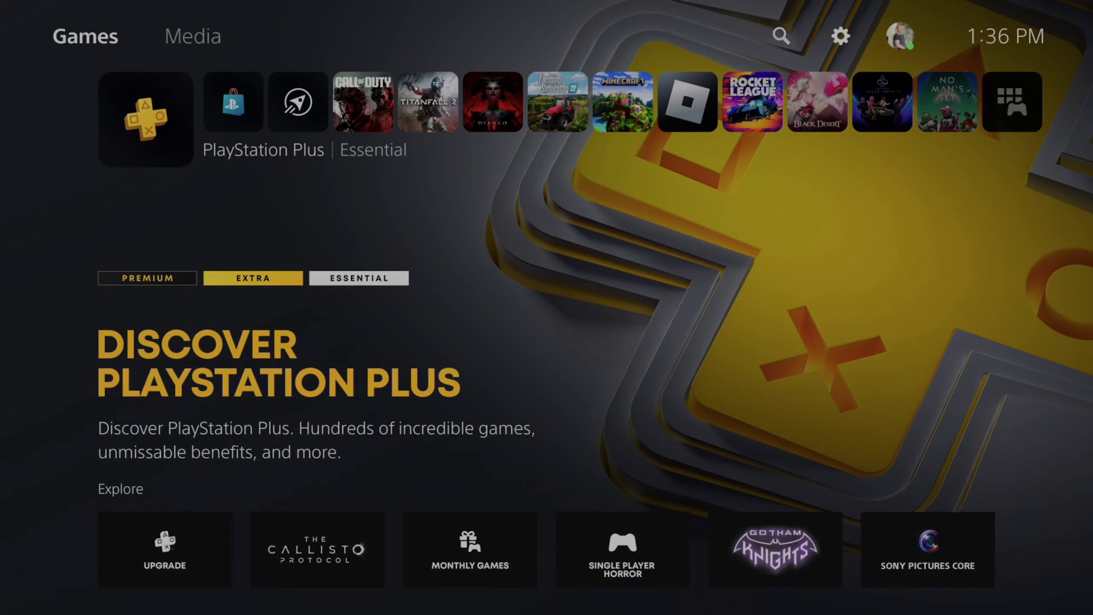
Open your profile's Edit Profile settings and start changing the cover image.
key("Up")
key("Right")
key("Return")
key("Escape")
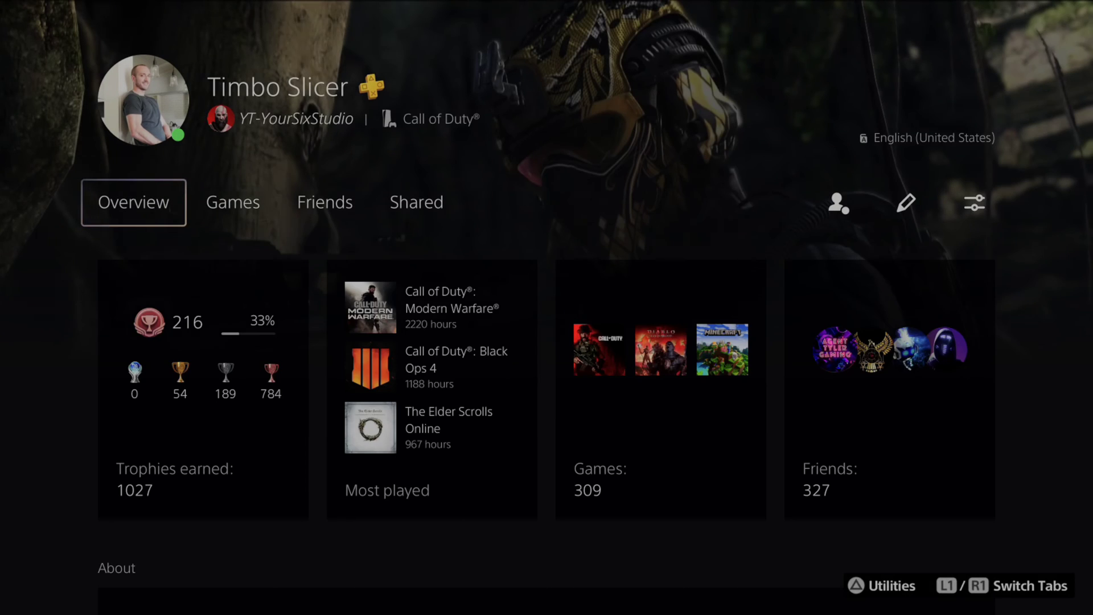
key("Right")
key("Right")
key("Right")
key("Right")
key("Right")
key("Return")
key("Down")
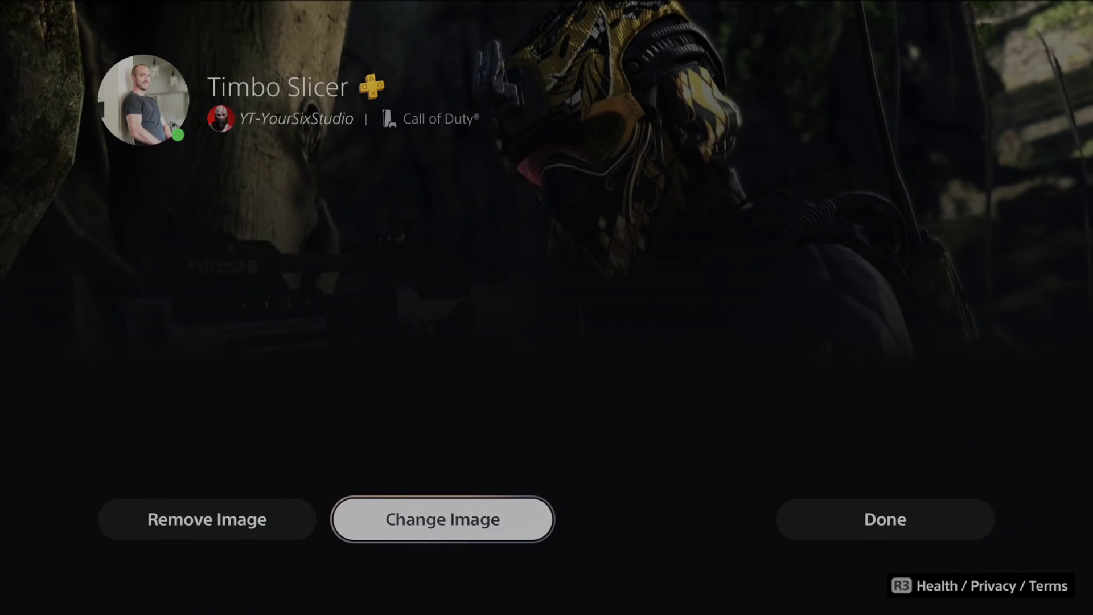
key("Return")
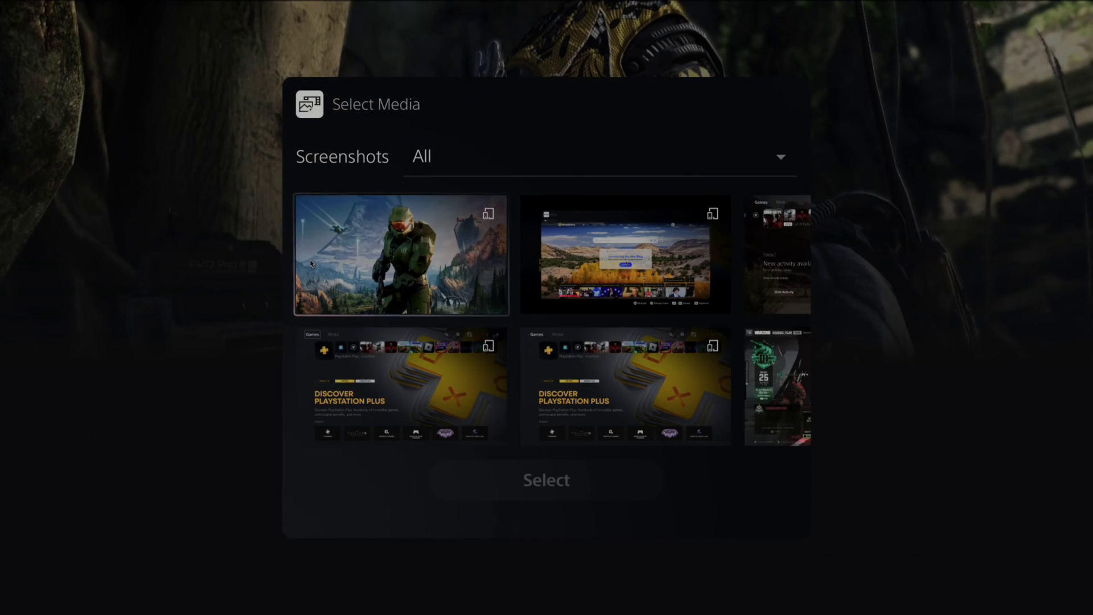
Choose the cropped Halo screenshot, shift it down in the banner, and save it.
left_click(311, 263)
key("Down")
key("Return")
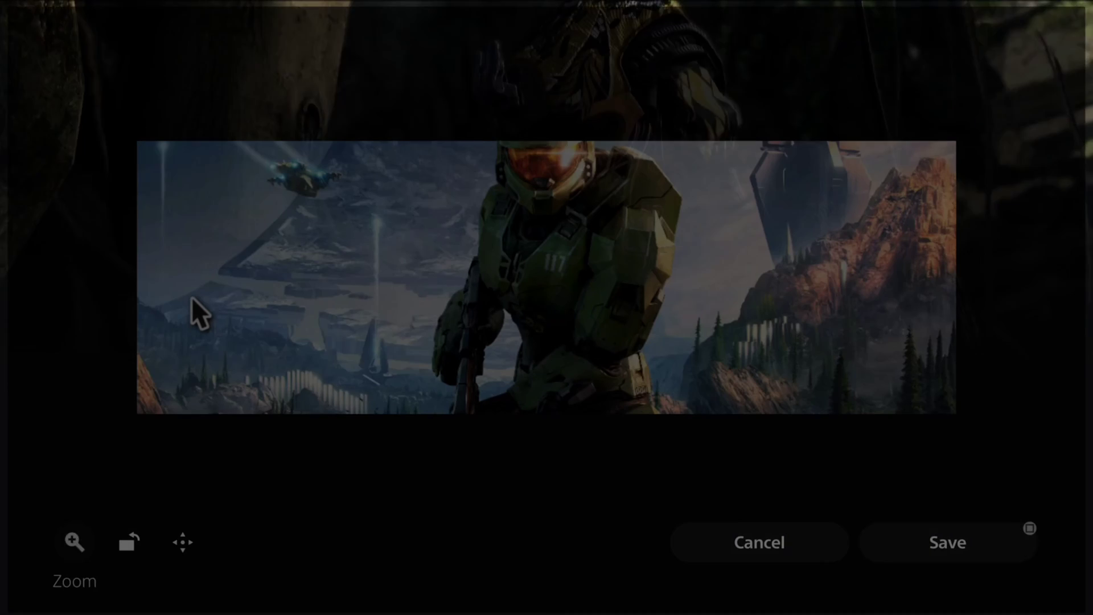
key("Return")
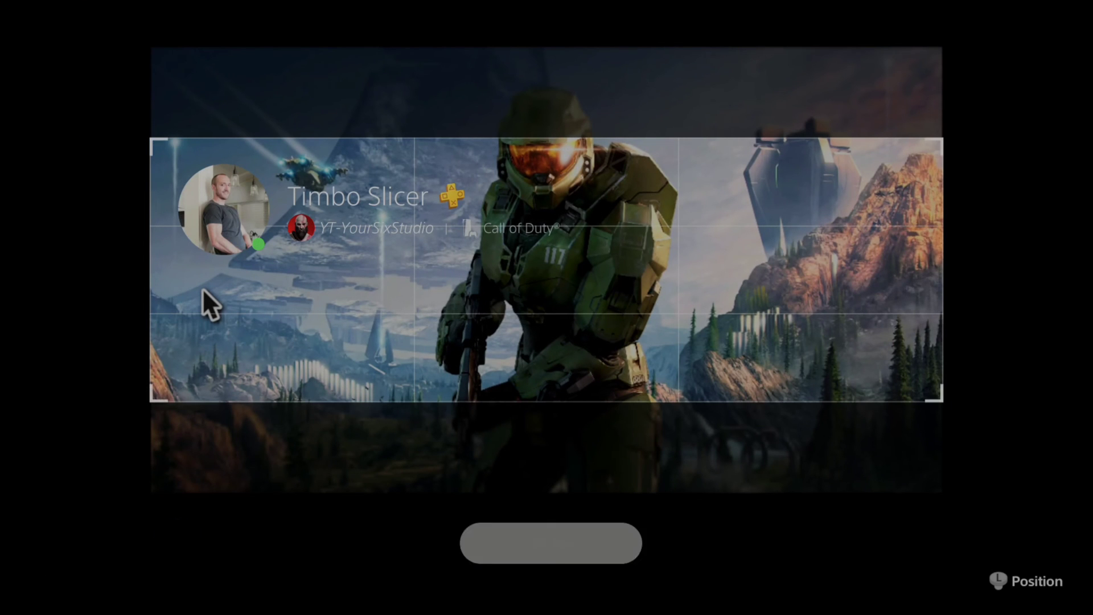
key("Down")
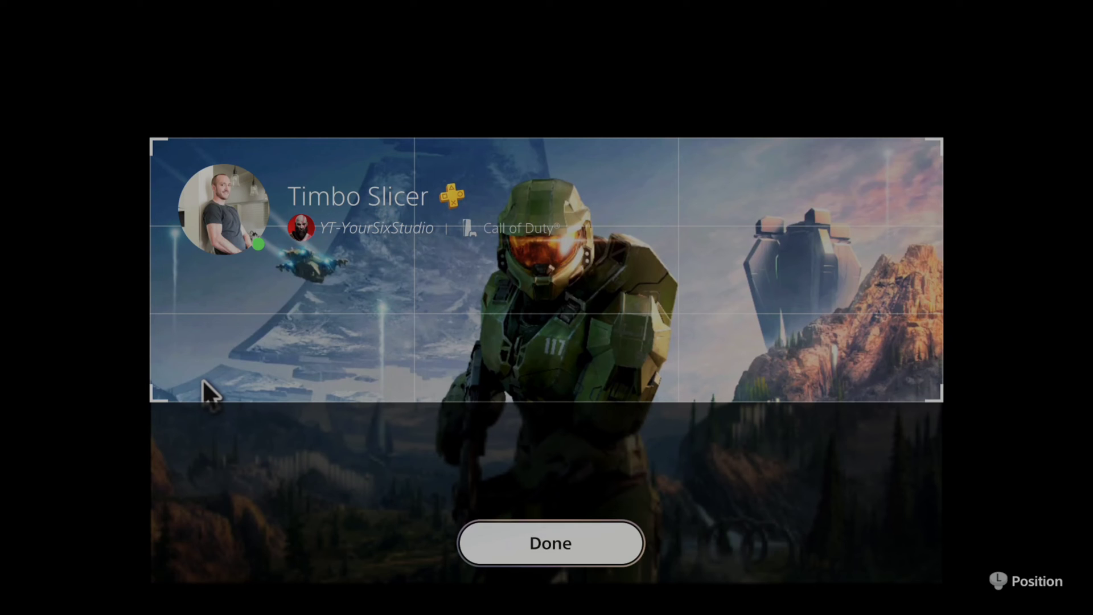
key("Return")
key("Right")
key("Right")
key("Return")
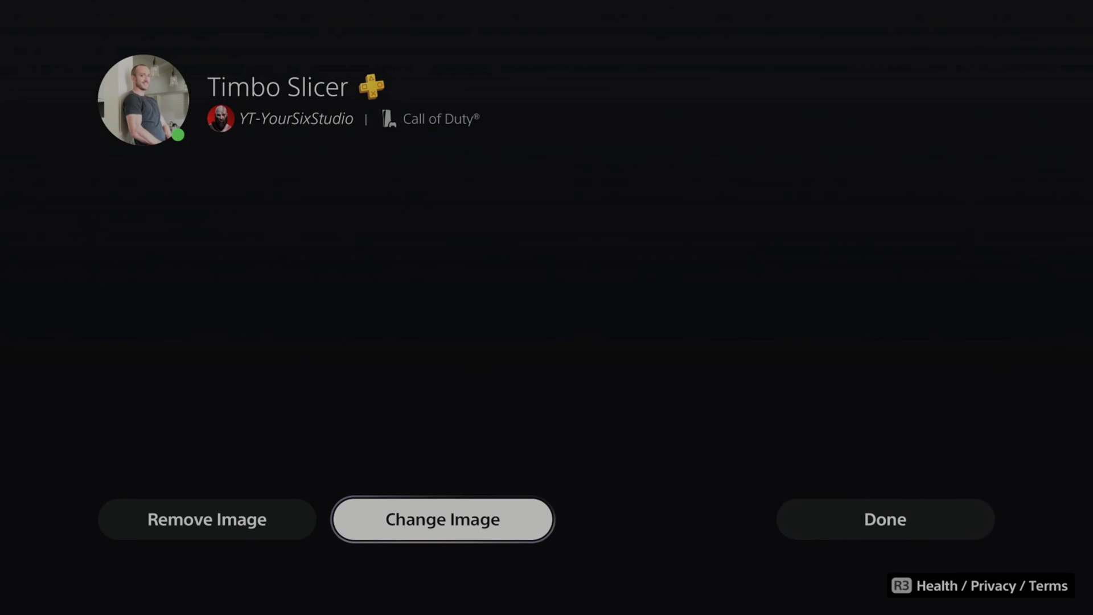
Exit cover editing with Done and move focus to the profile's Shared tab.
key("Right")
key("Return")
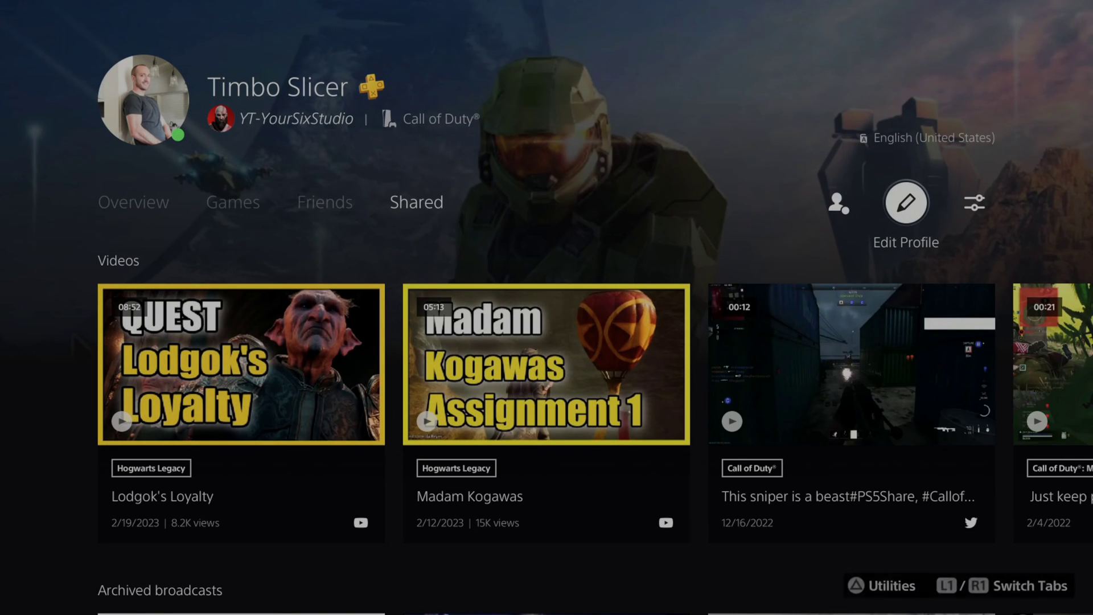
key("Left")
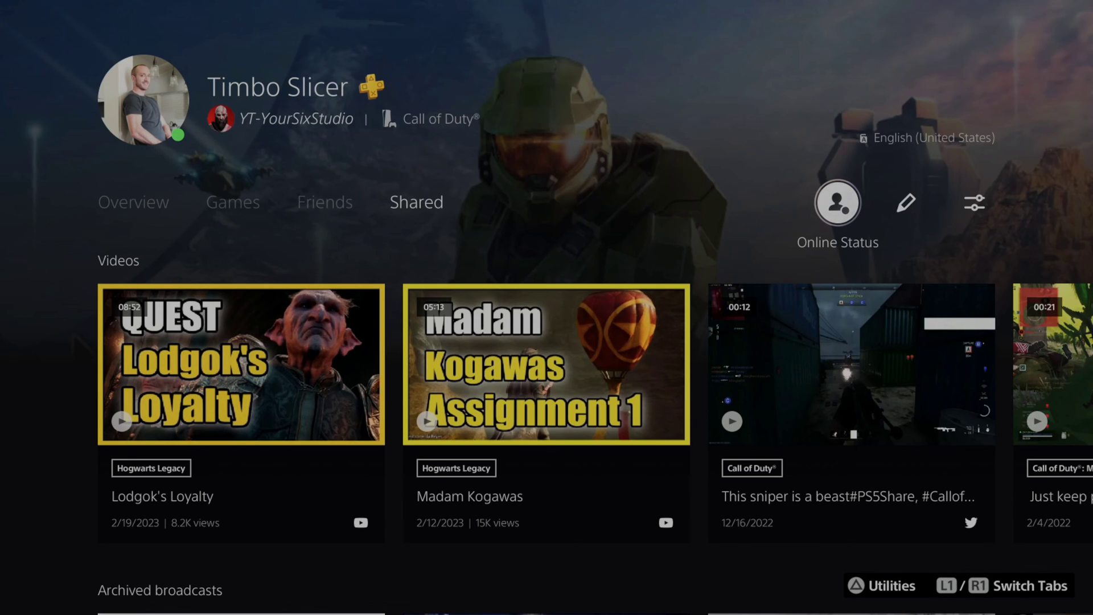
key("Up")
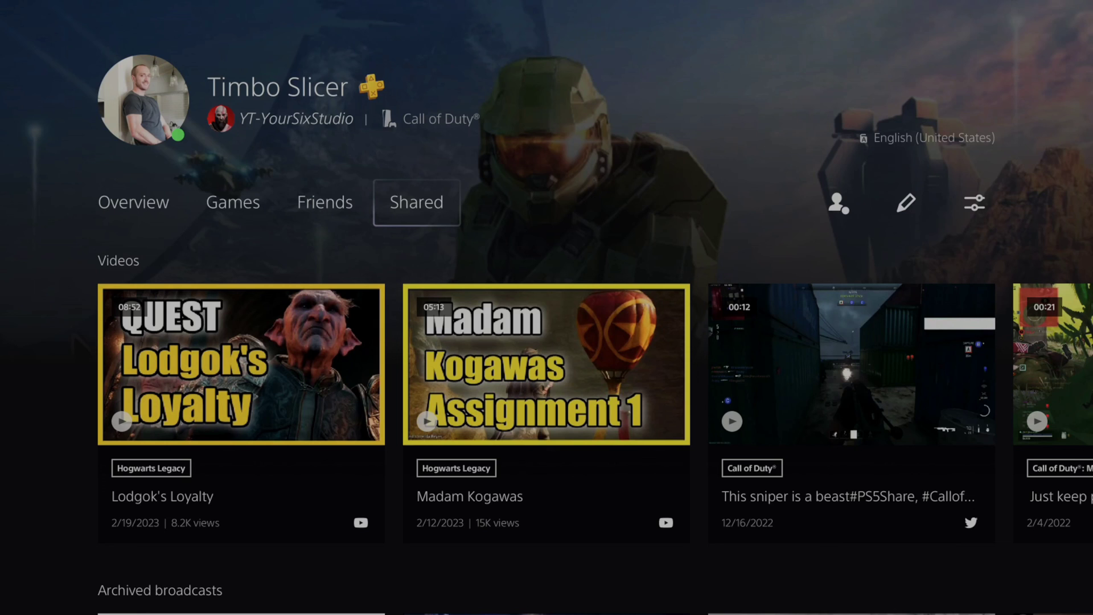